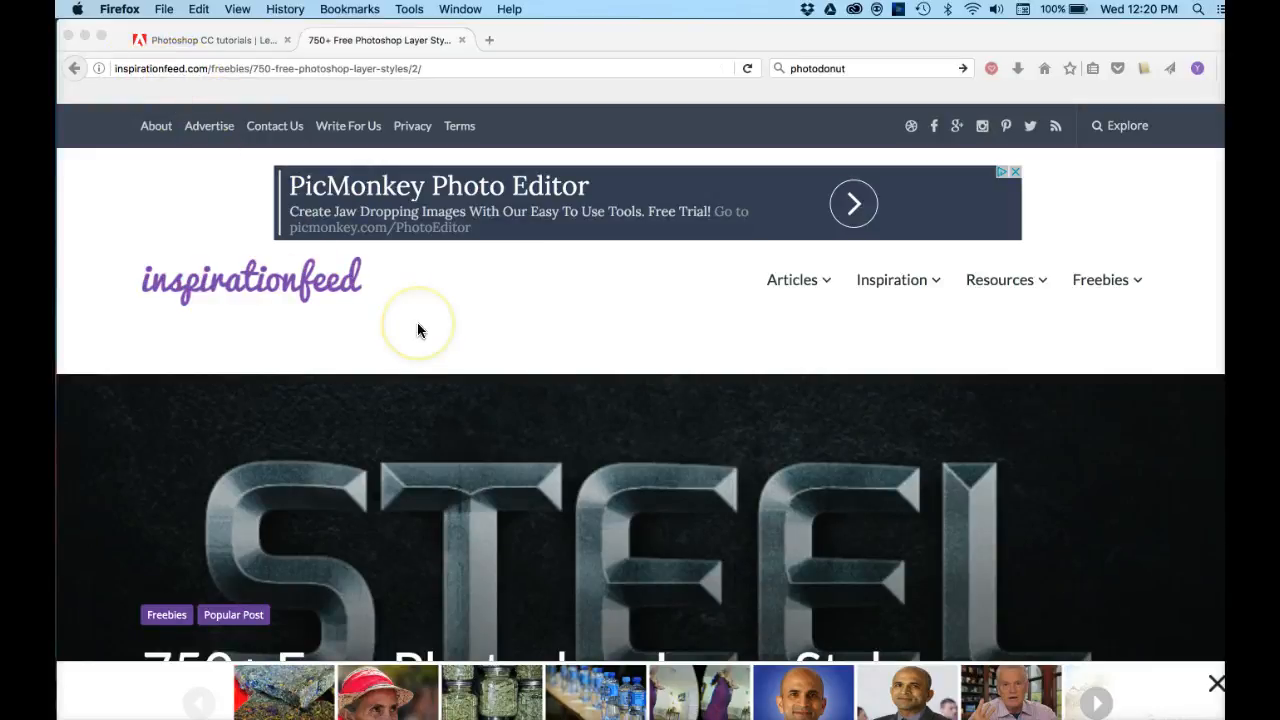
Browse the free Photoshop layer styles article and open the download page for Gel Text Effects (PS Layer Styles).
scroll(418, 330, down, 8)
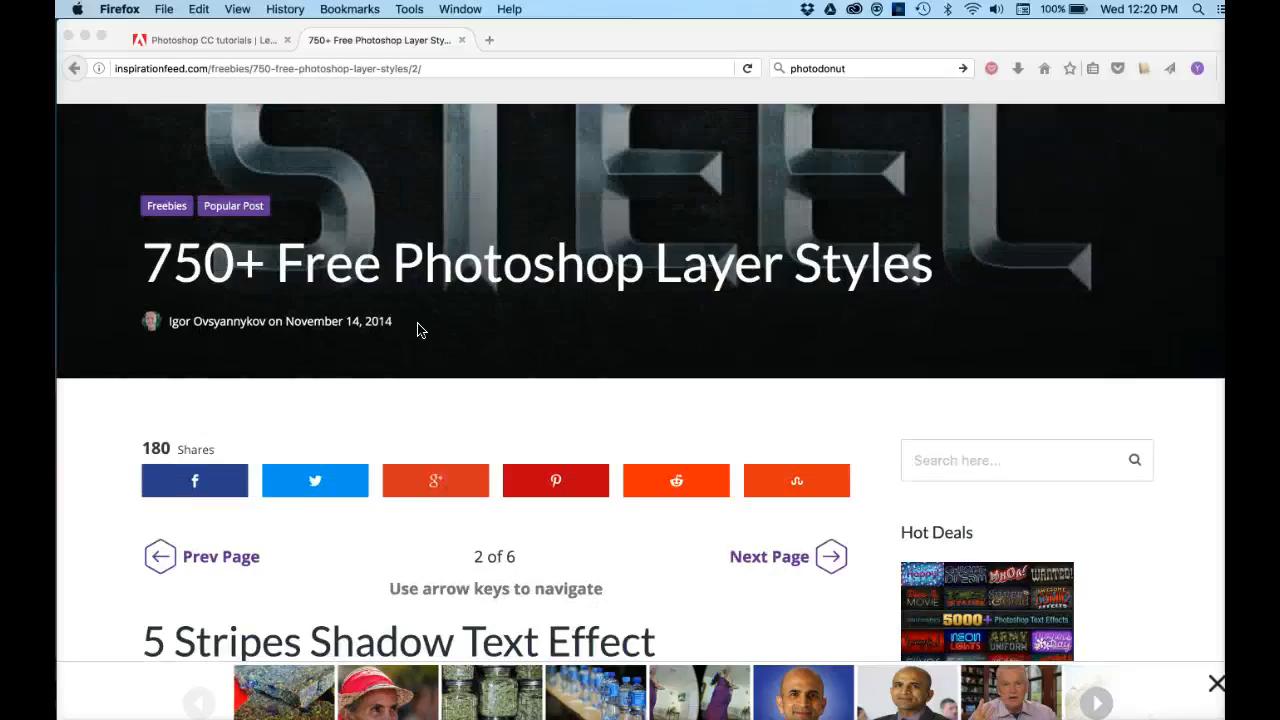
scroll(418, 330, up, 1)
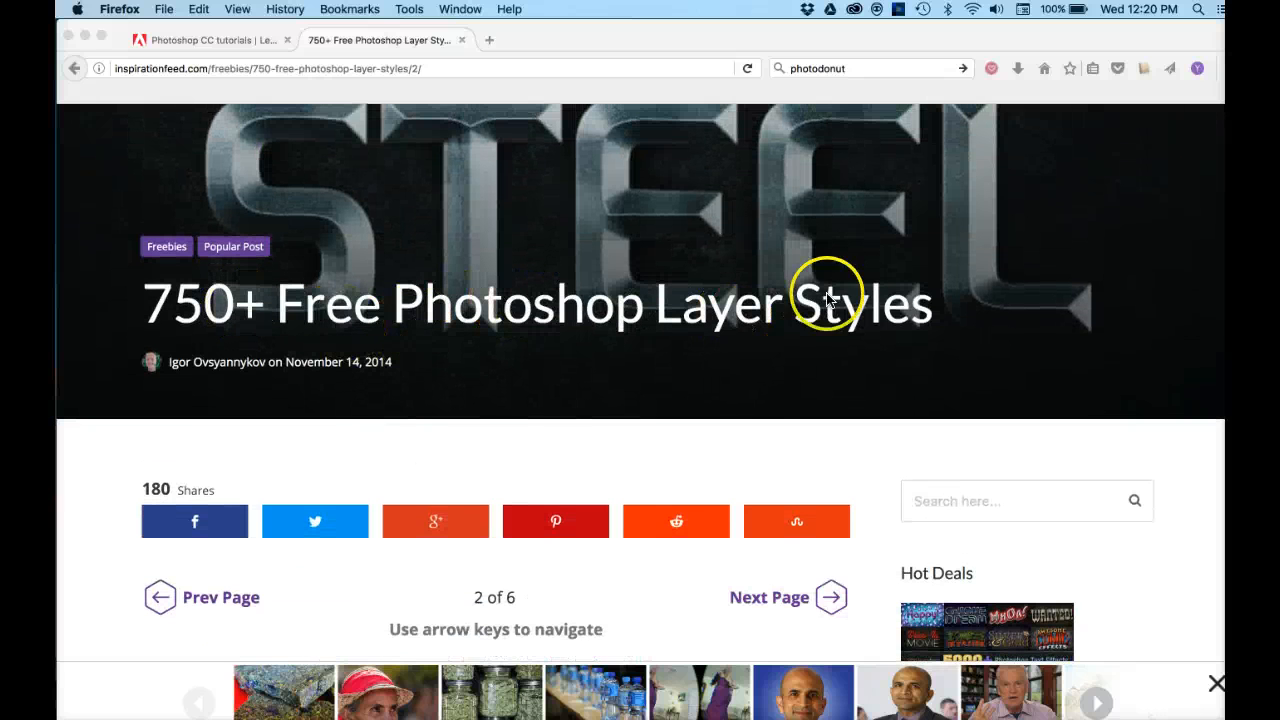
scroll(714, 386, down, 12)
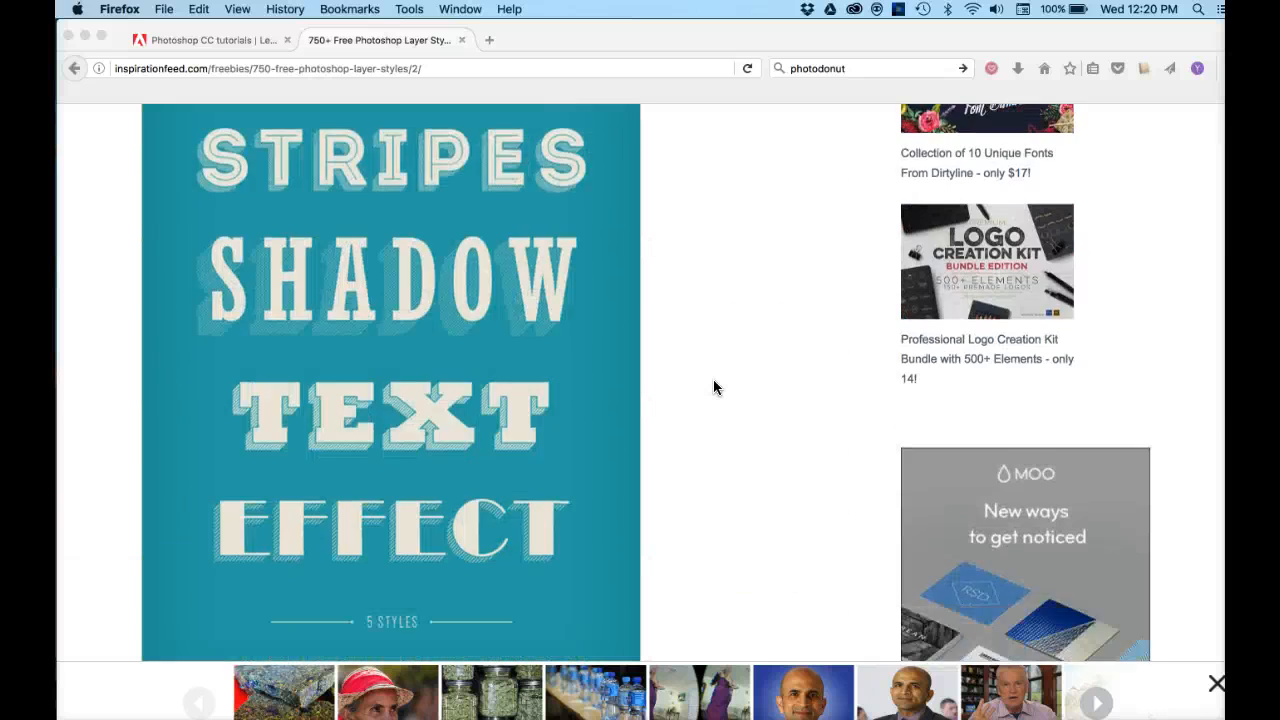
scroll(713, 379, down, 20)
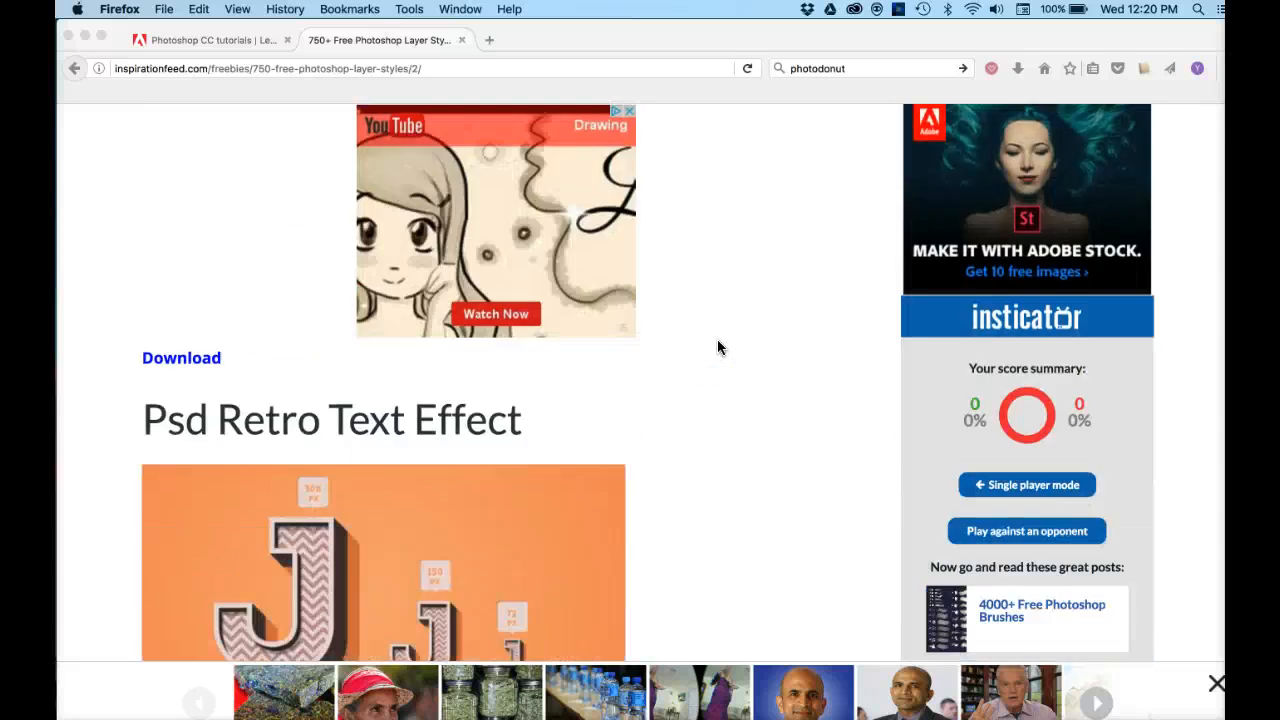
scroll(717, 347, down, 20)
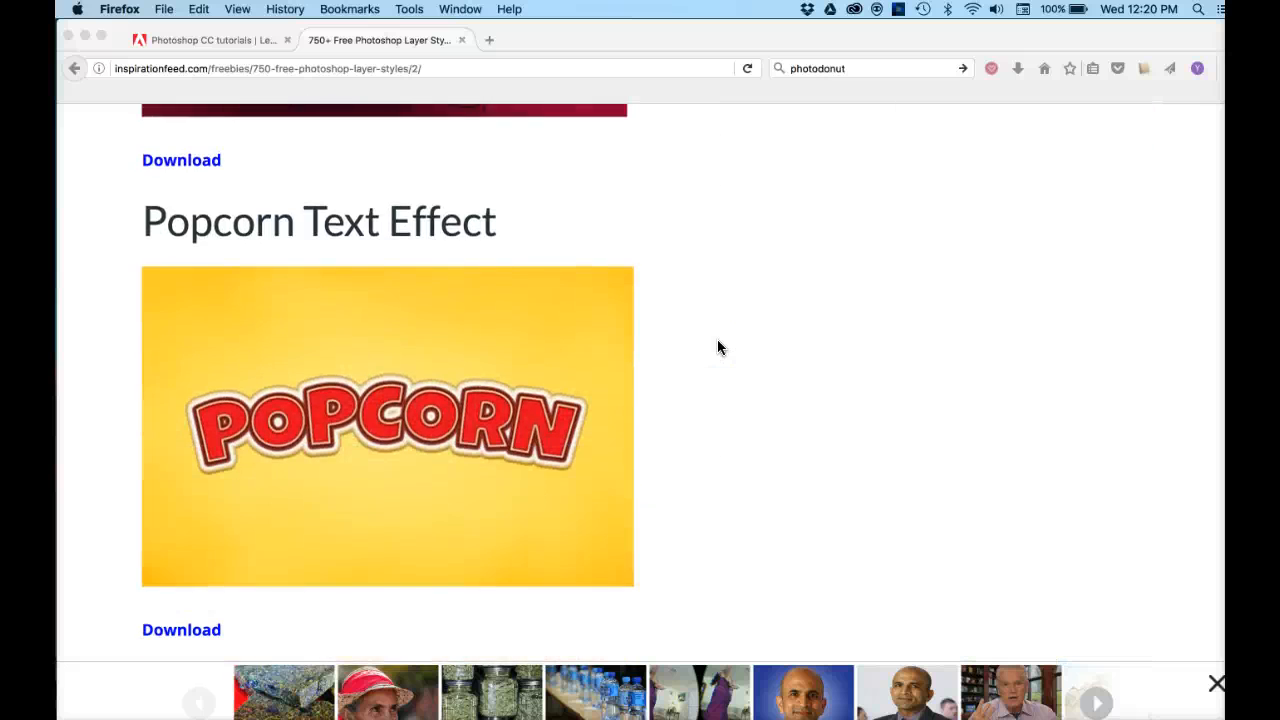
scroll(717, 347, down, 20)
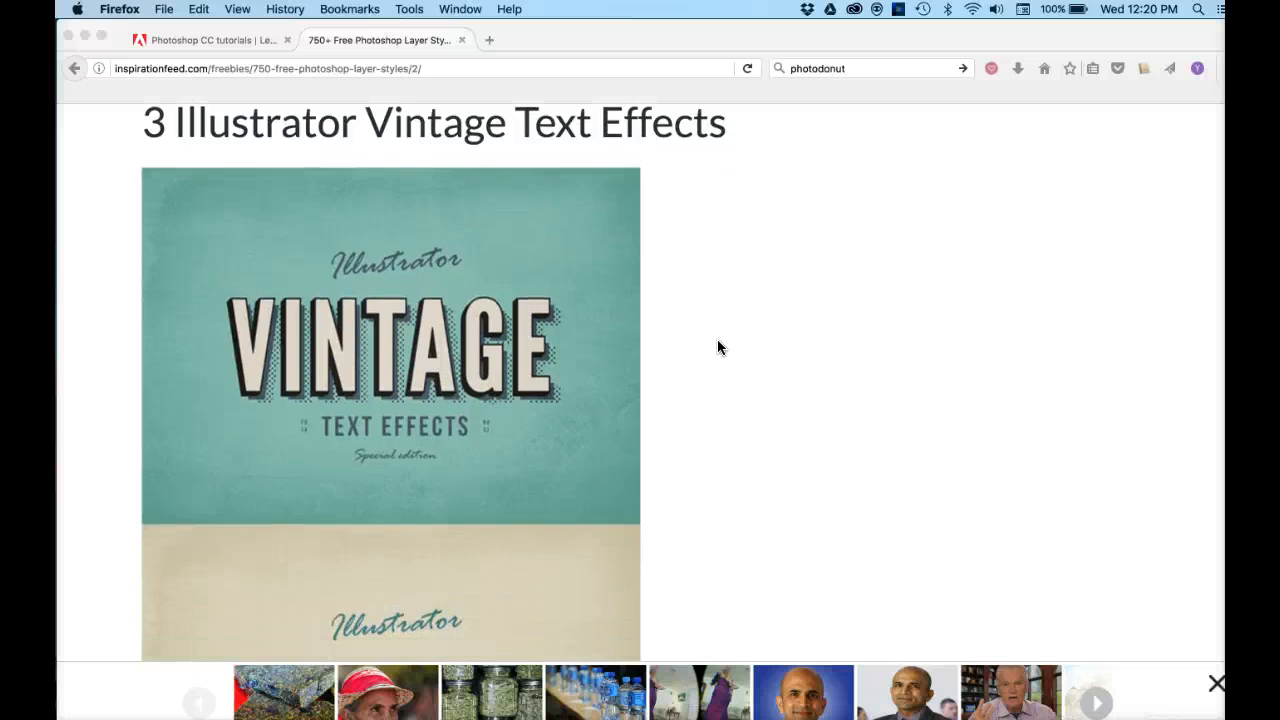
scroll(717, 347, down, 20)
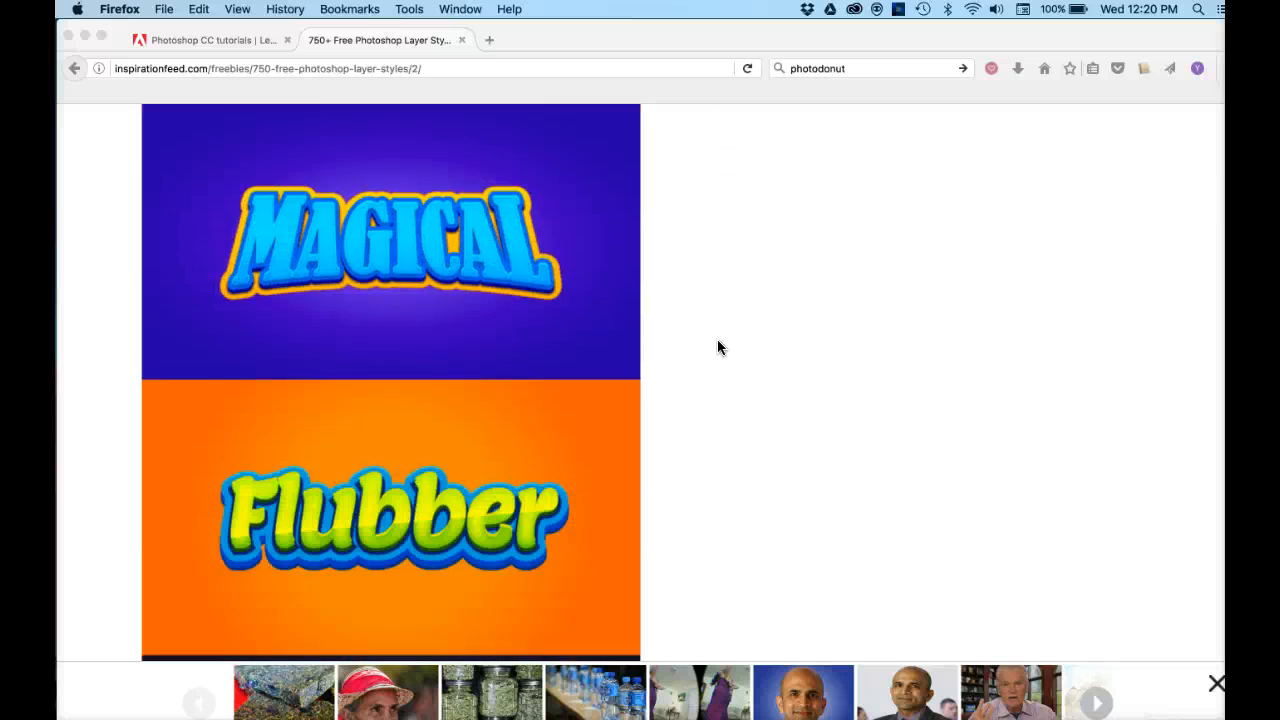
scroll(717, 347, down, 18)
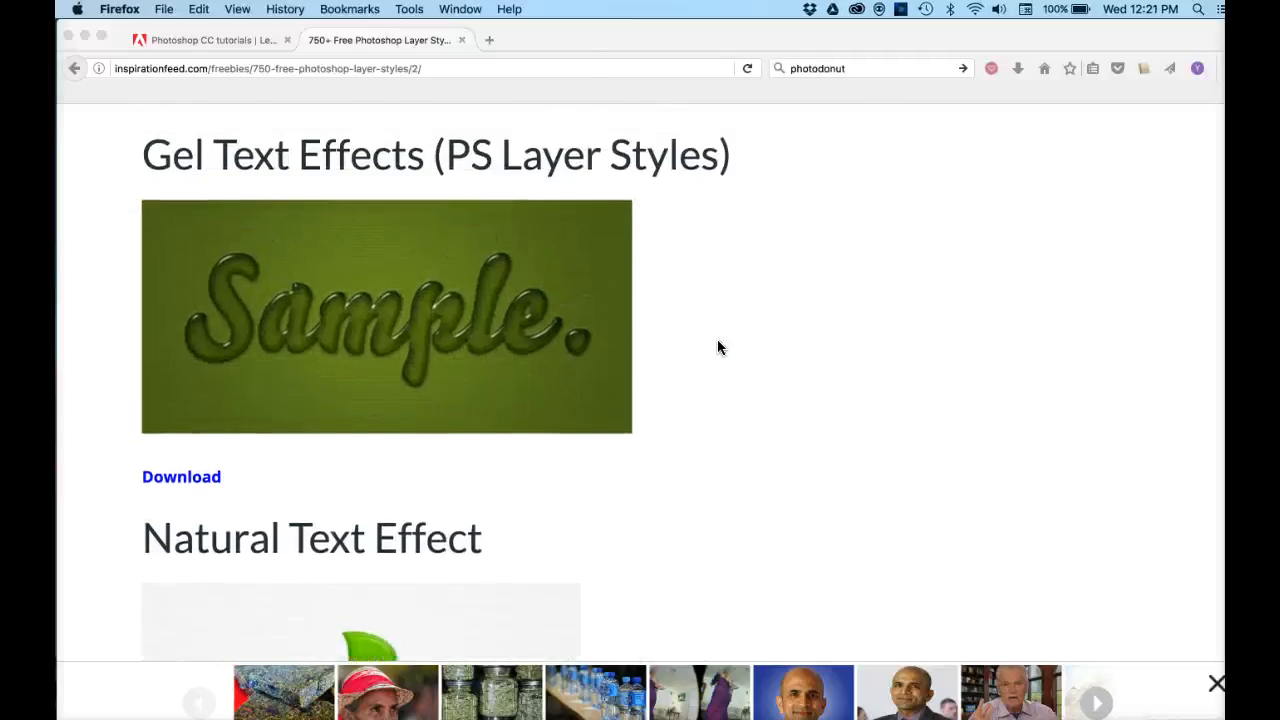
scroll(717, 347, up, 1)
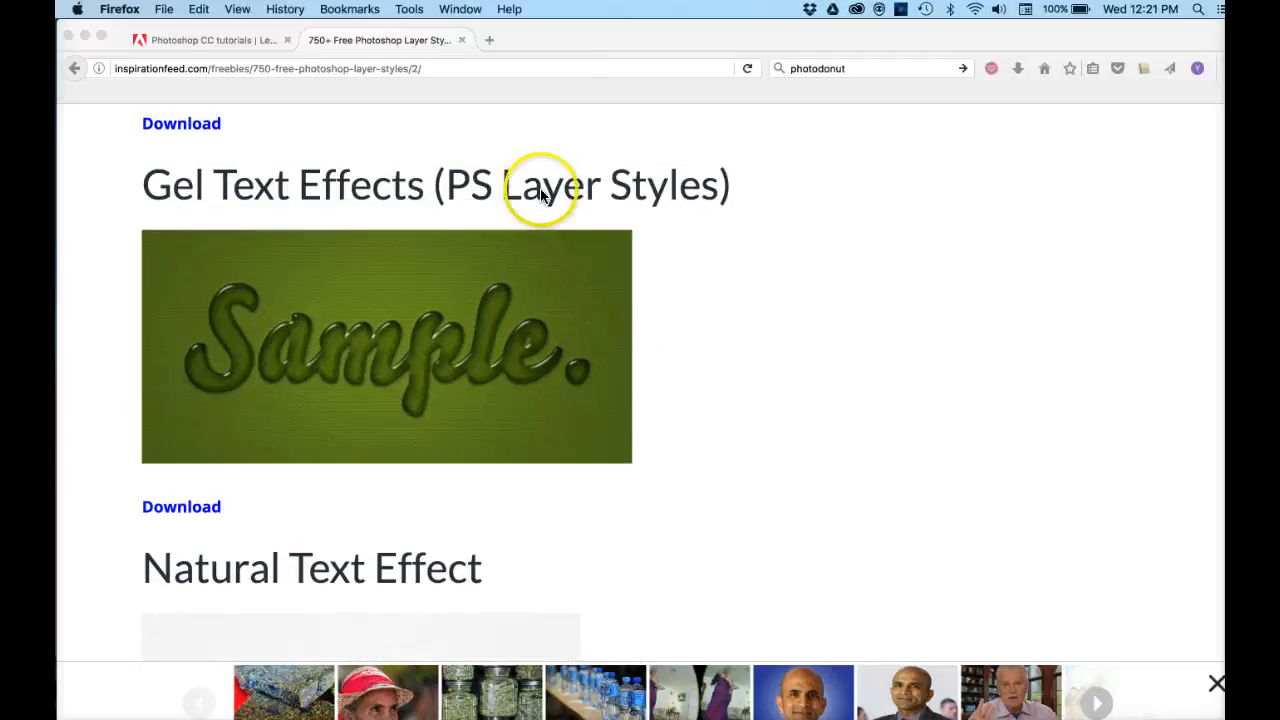
click(191, 514)
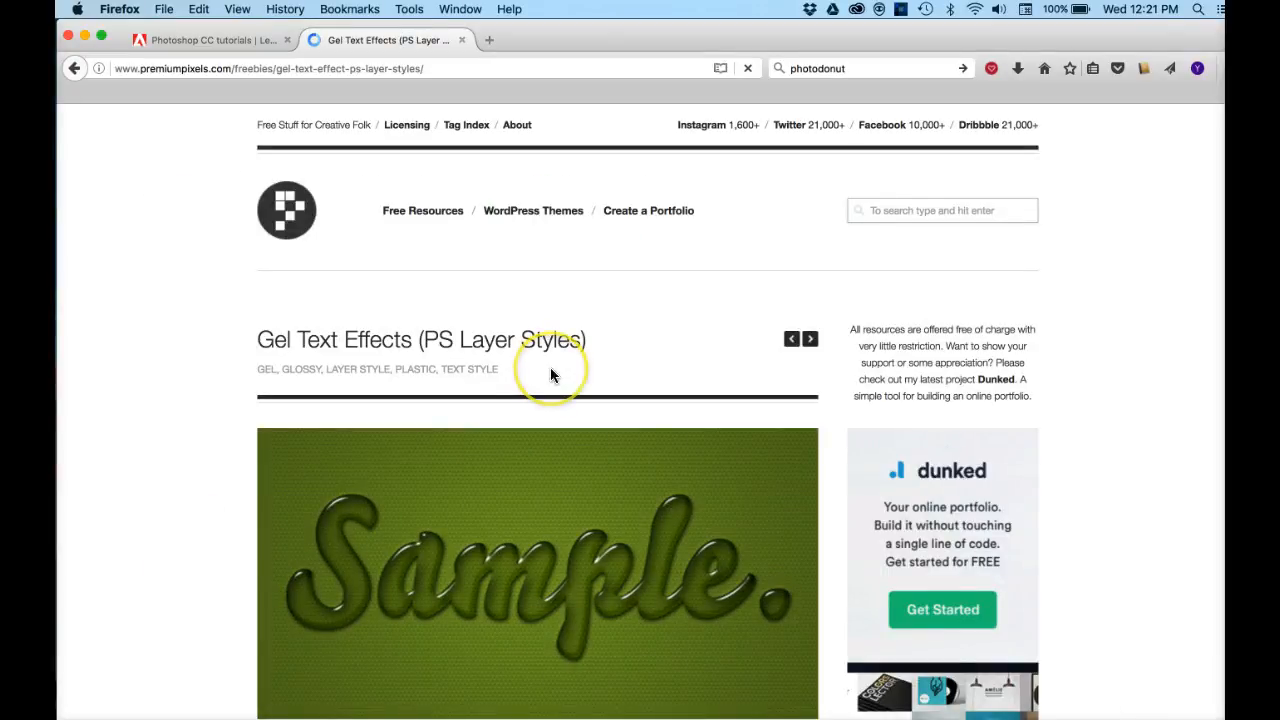
Download the gel text effects freebie and save gel-text.zip to the Desktop.
scroll(551, 371, down, 5)
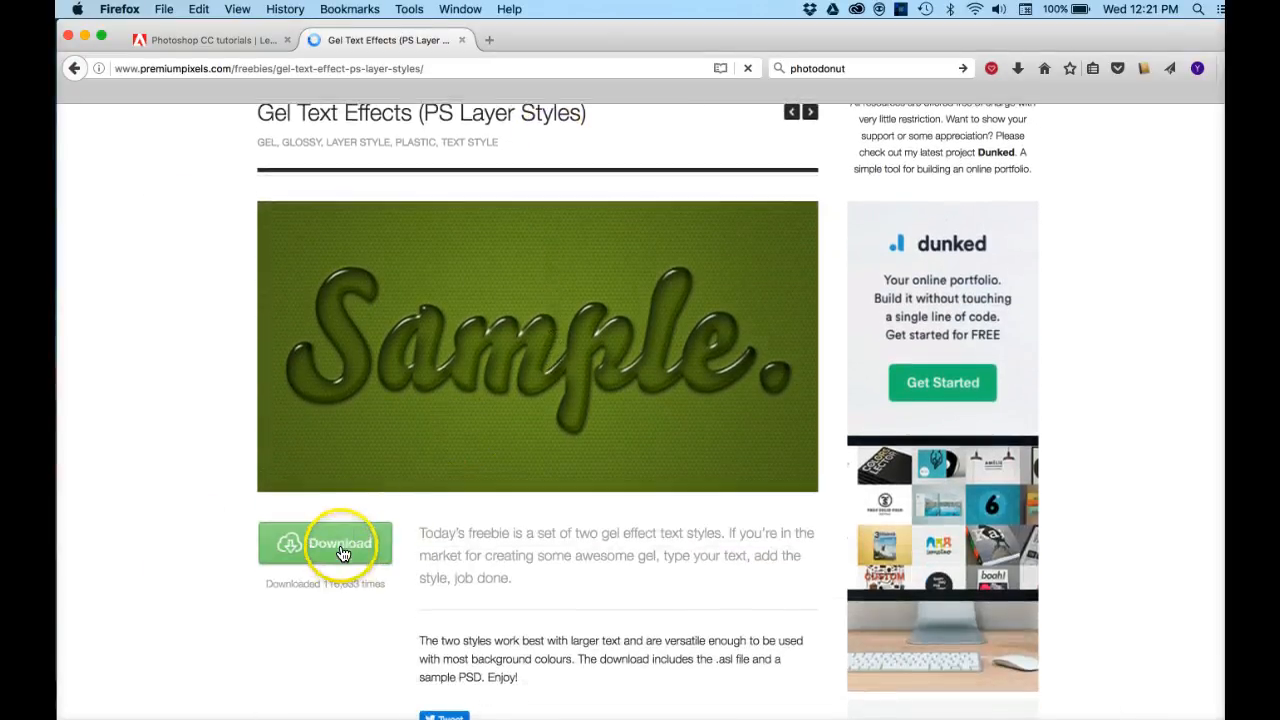
click(341, 551)
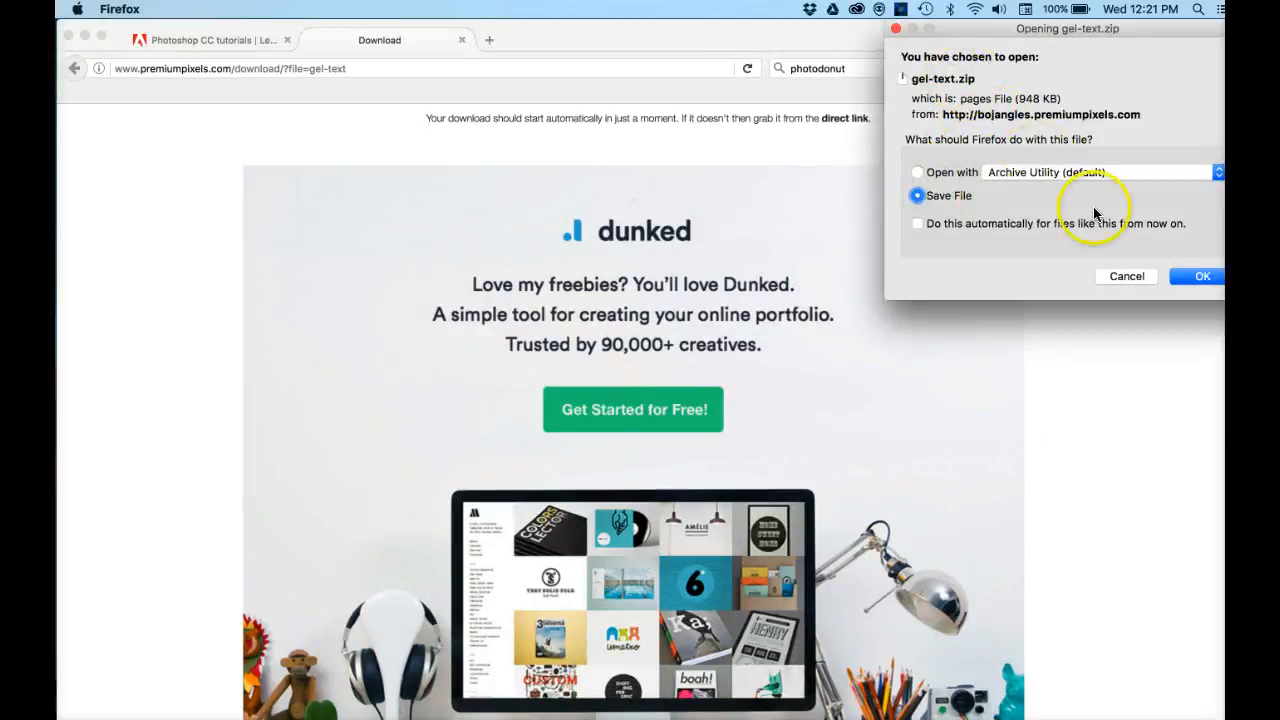
click(1196, 278)
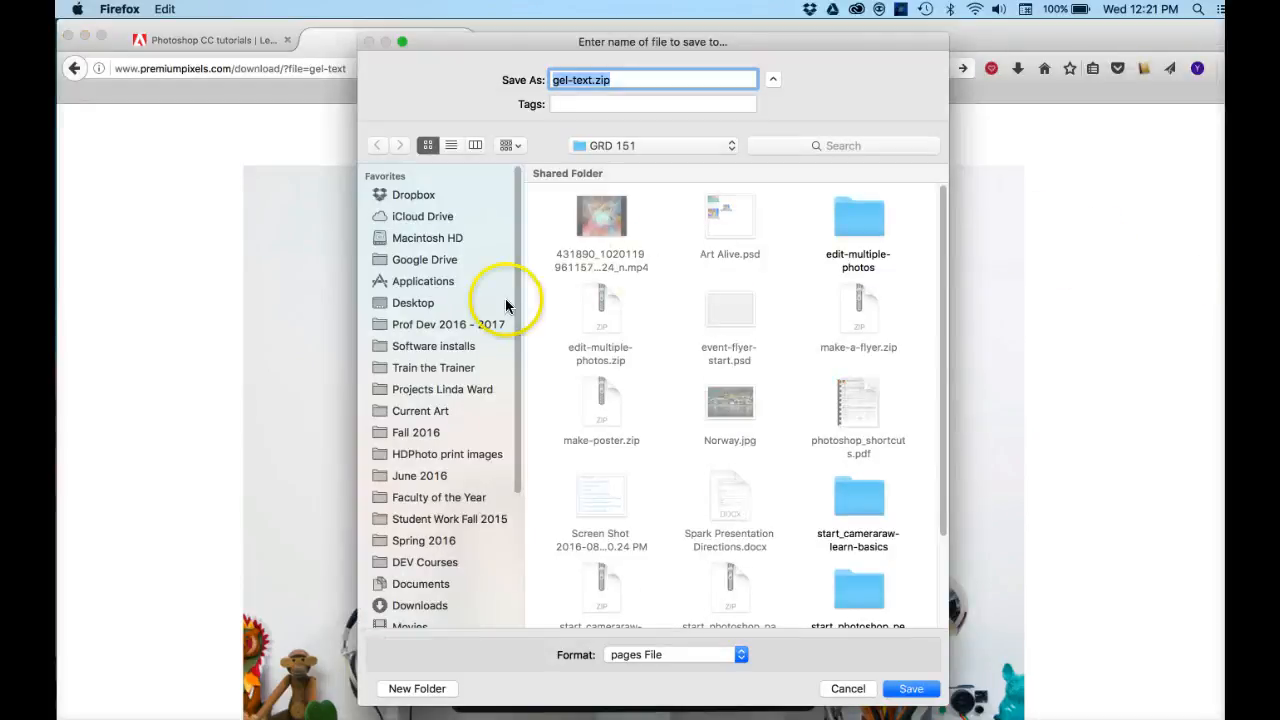
click(419, 308)
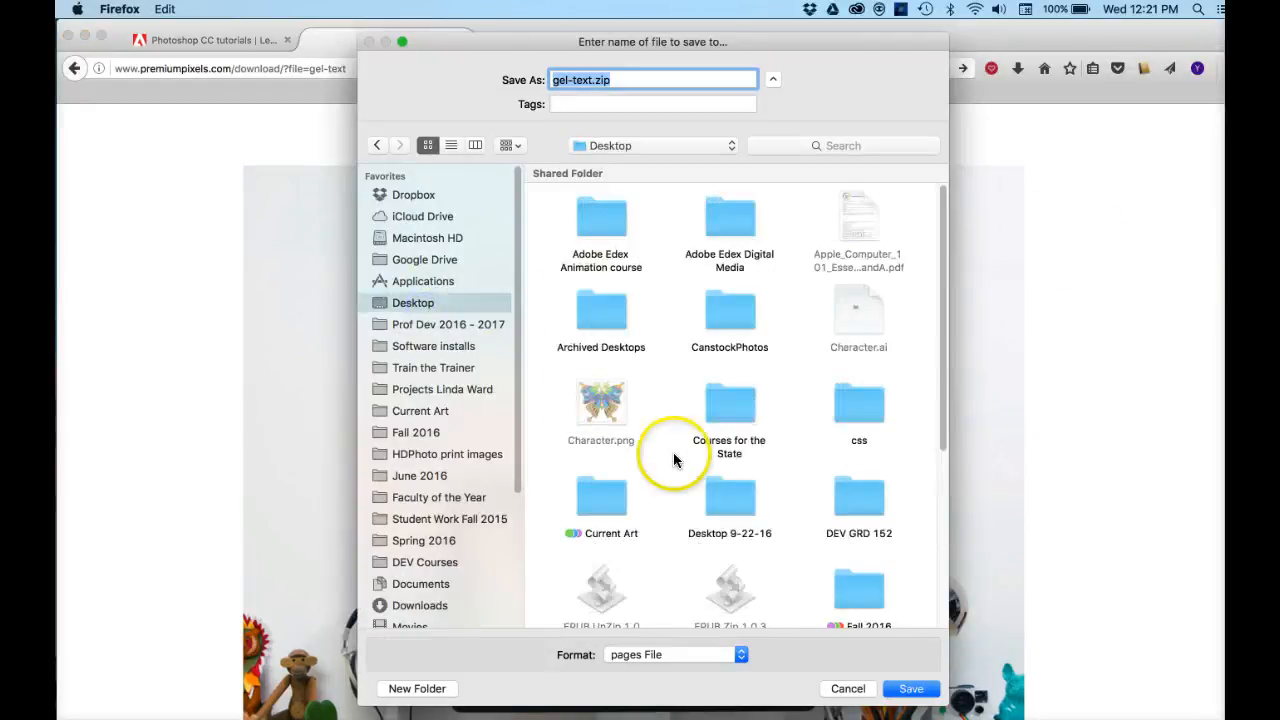
click(913, 690)
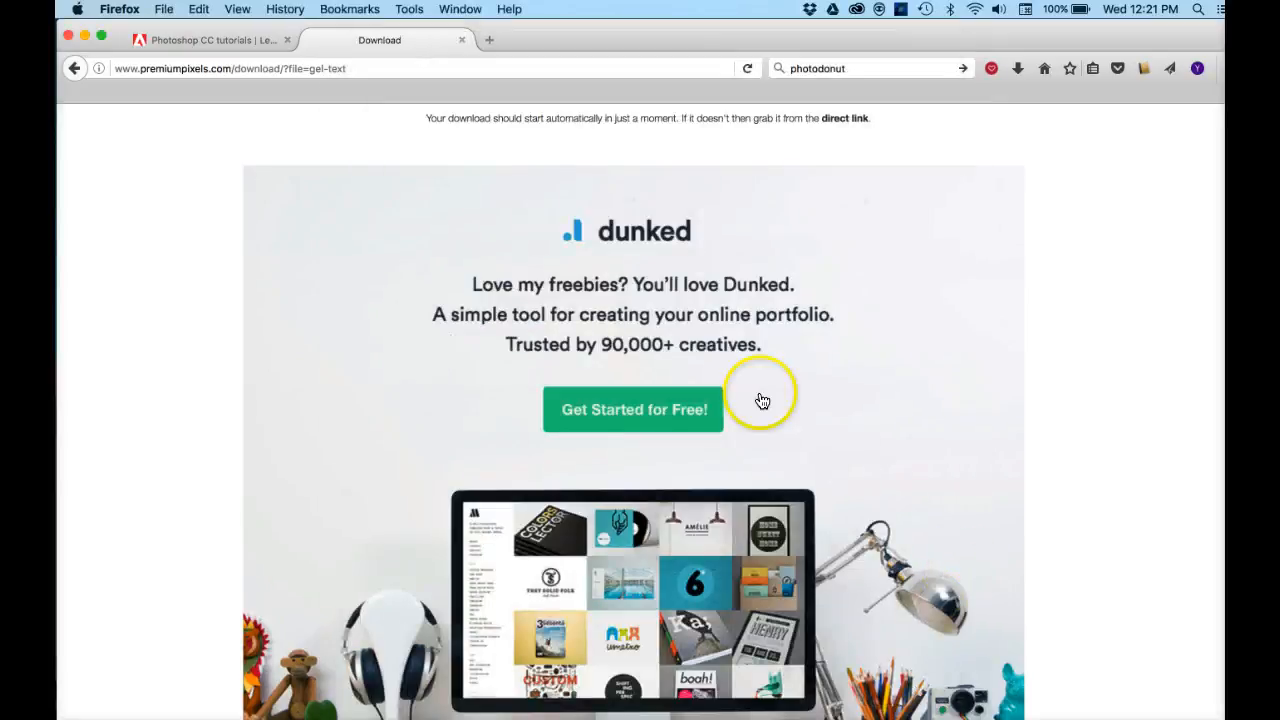
Go to the Desktop in Finder, extract gel-text.zip and open the extracted gel-text folder.
click(83, 36)
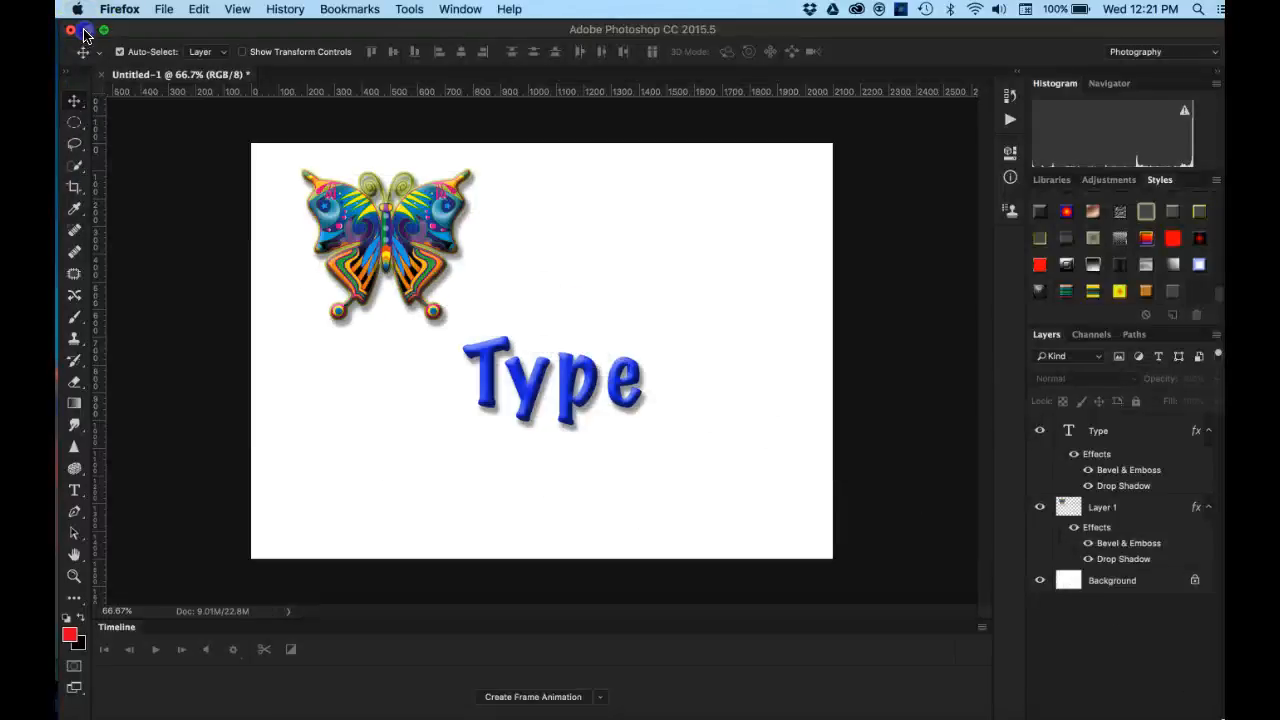
click(86, 31)
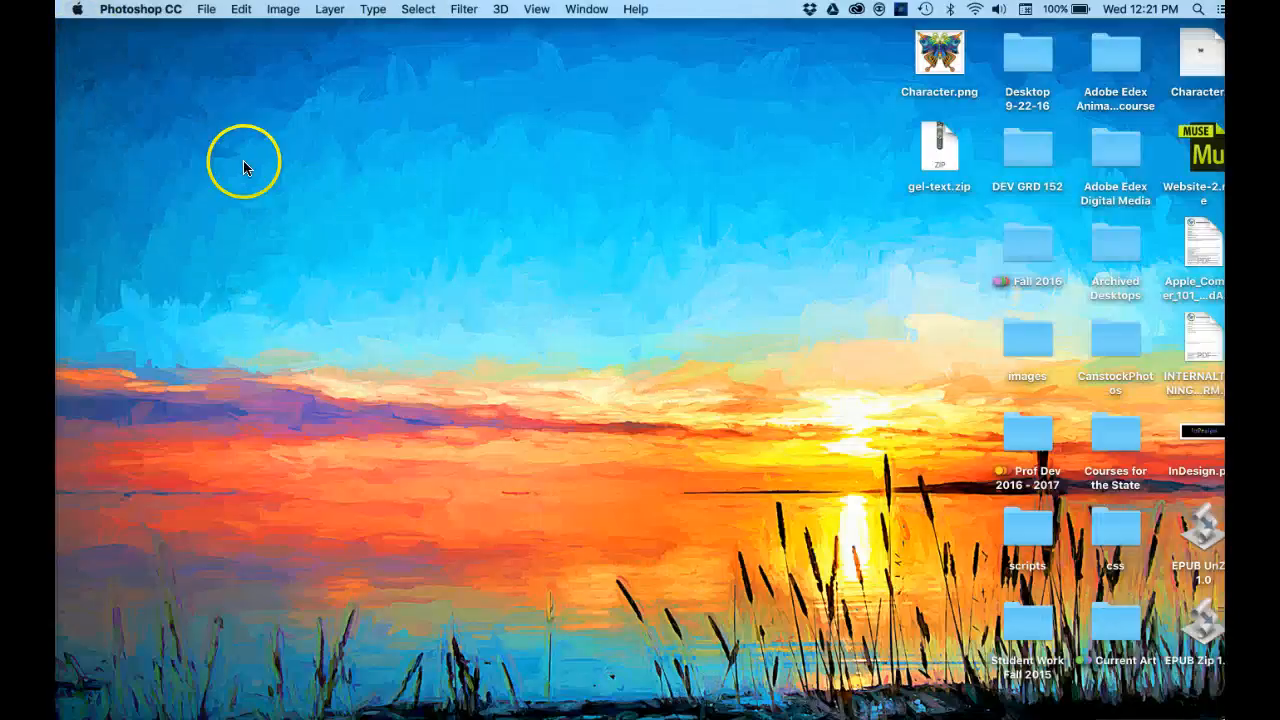
double_click(935, 155)
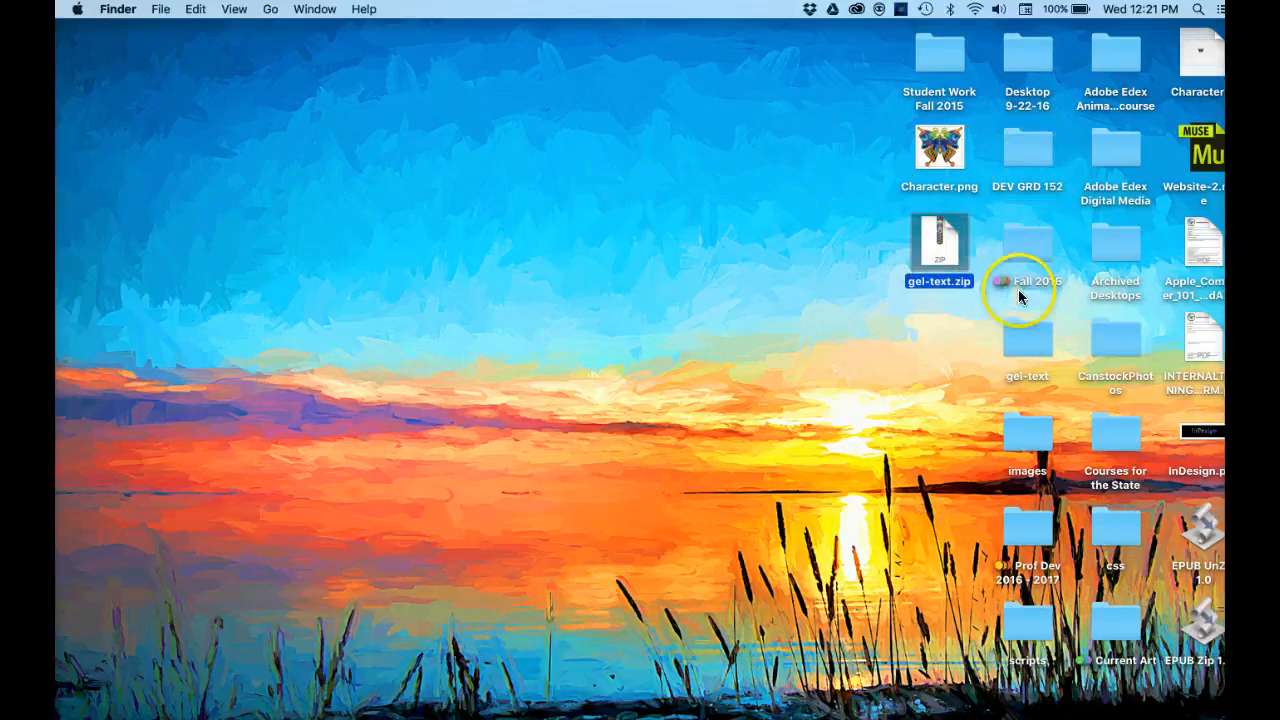
click(1023, 344)
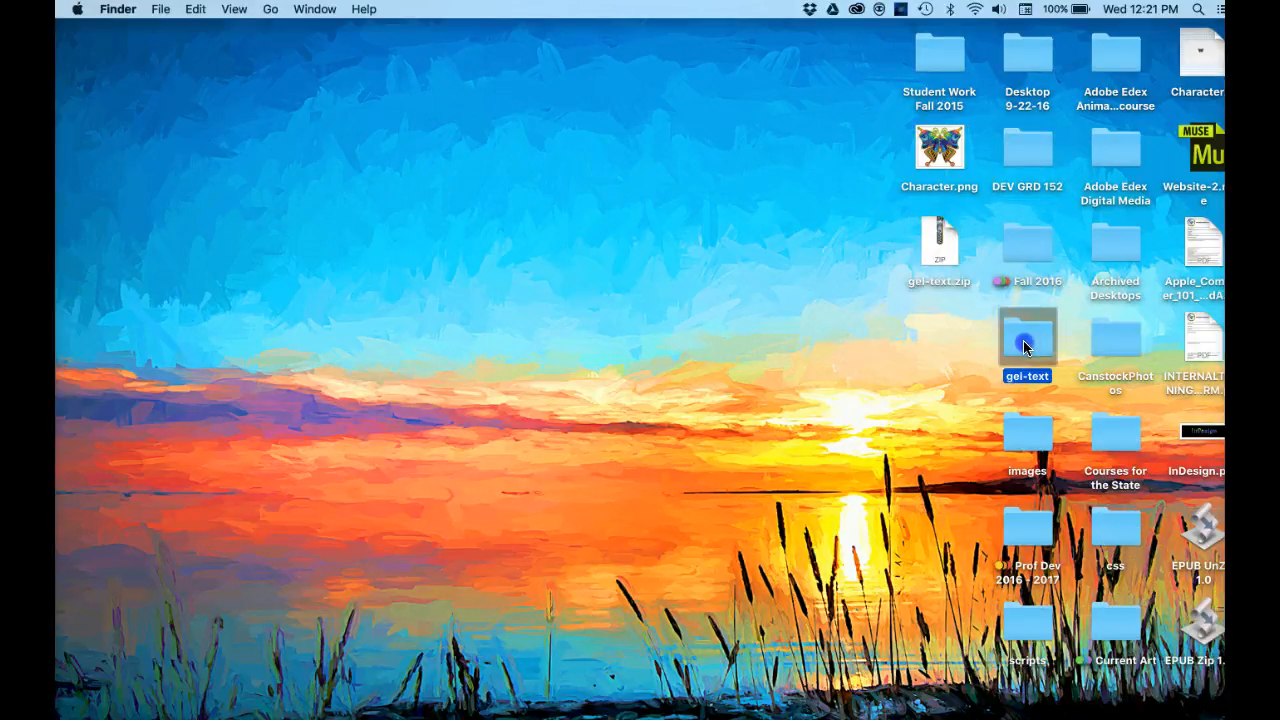
double_click(1023, 340)
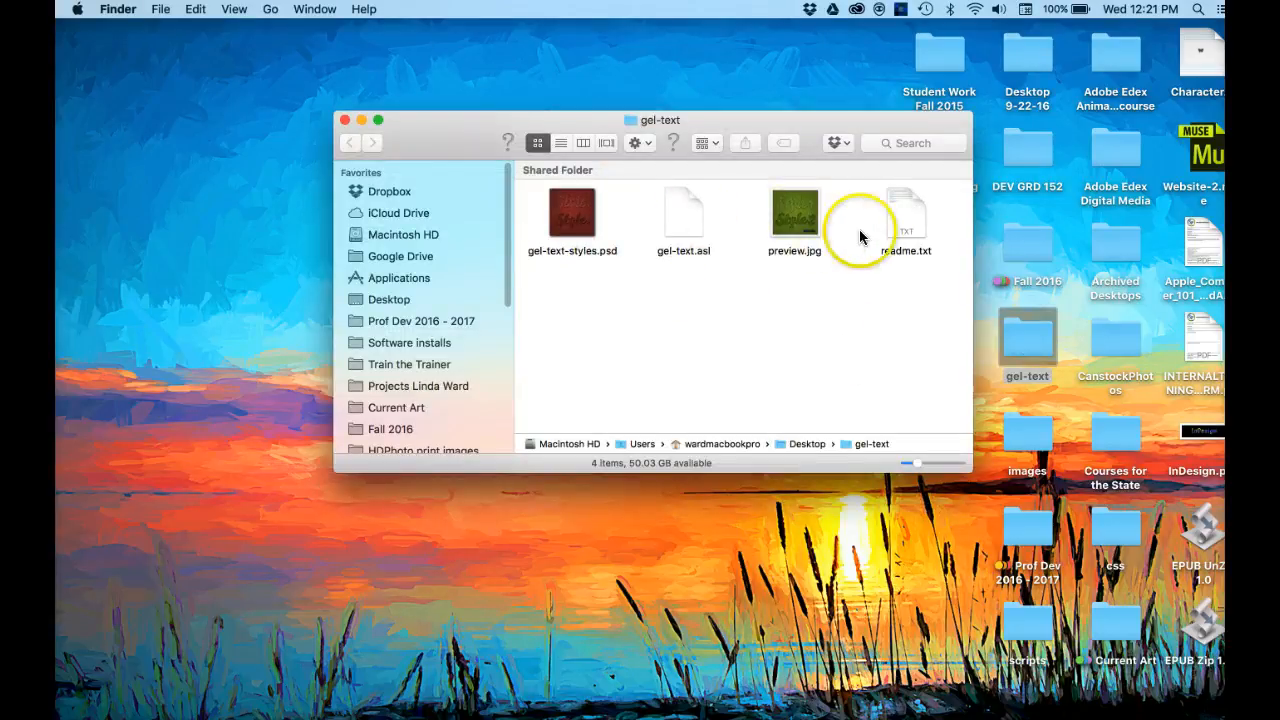
Preview preview.jpg in the gel-text folder to examine the text styles, and locate the gel-text.asl styles file.
click(790, 218)
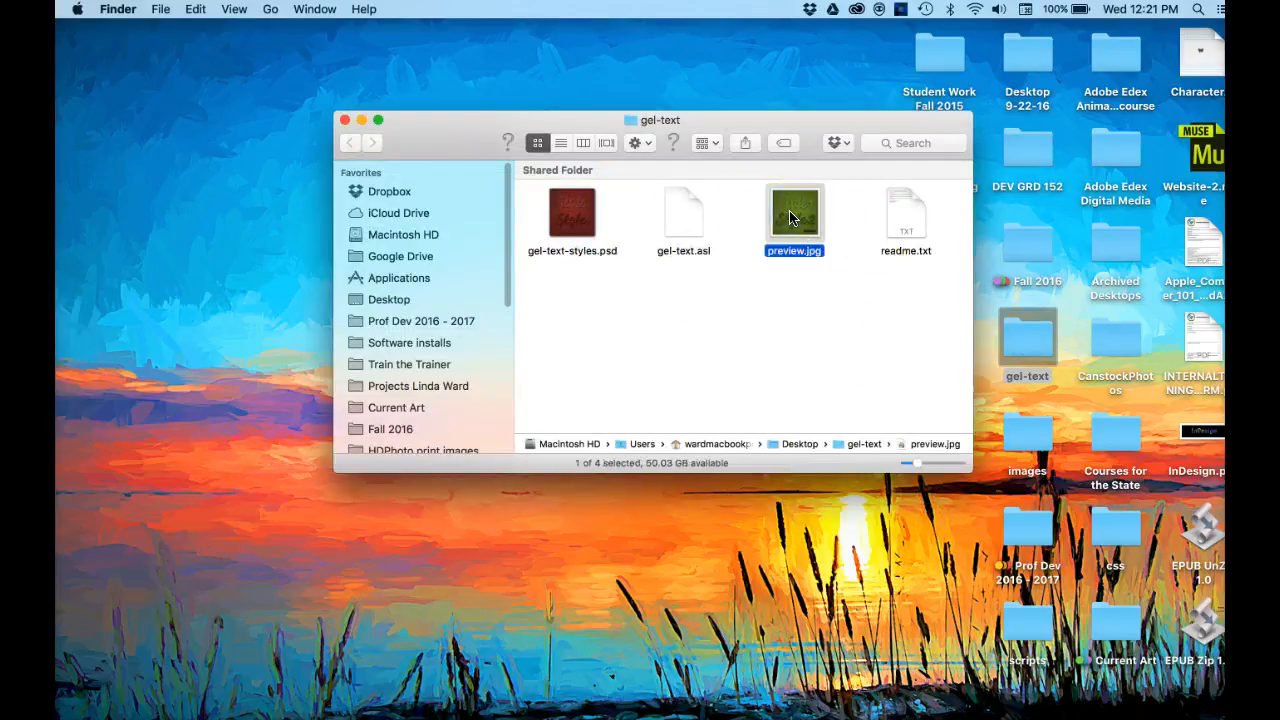
key(space)
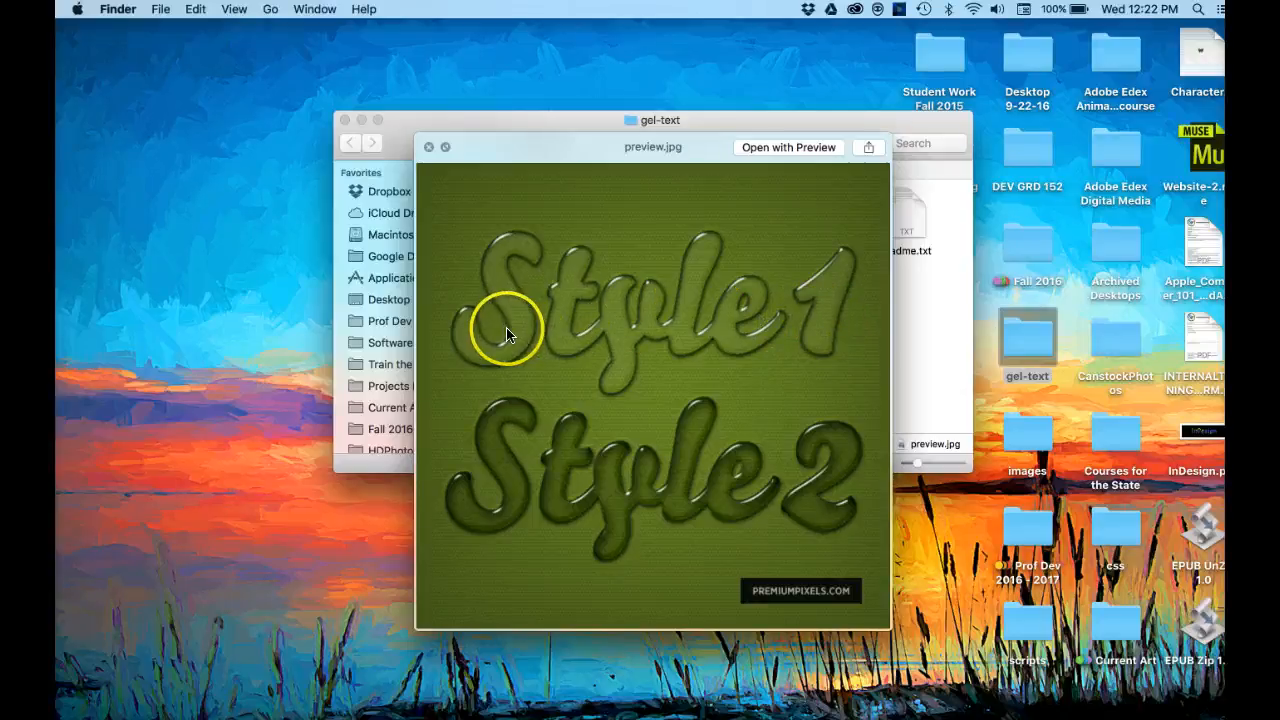
click(427, 148)
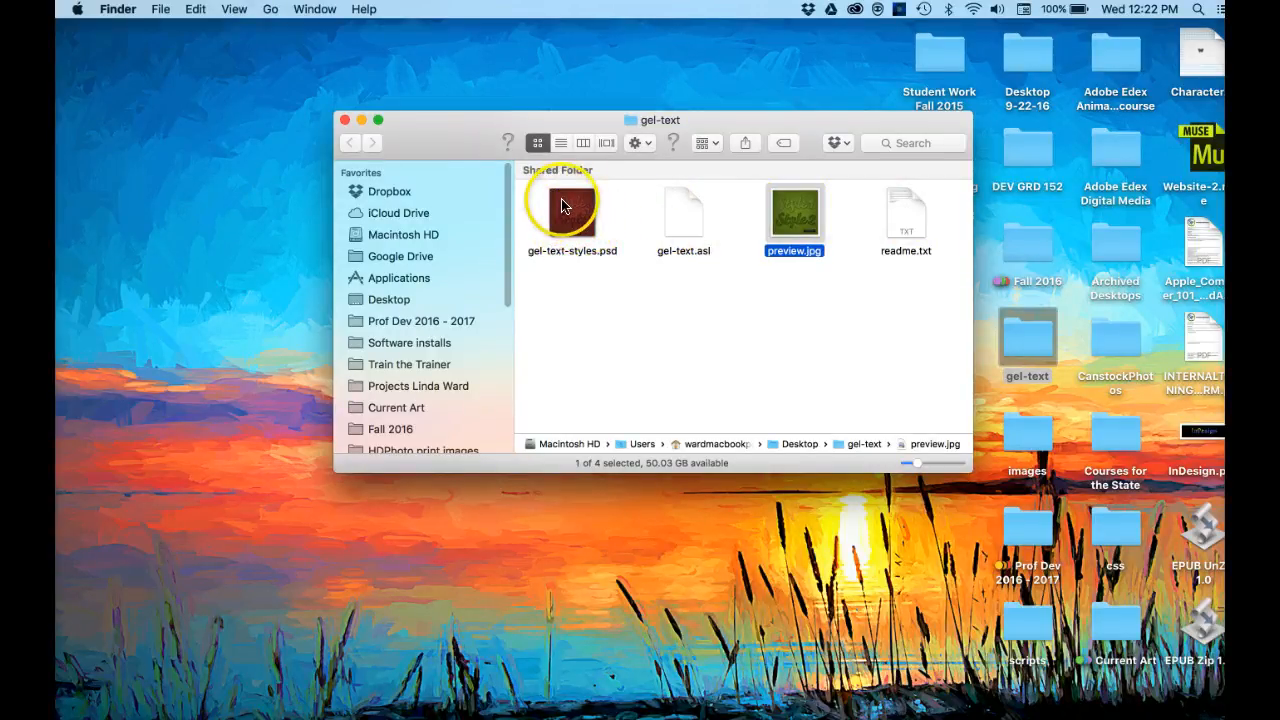
click(688, 222)
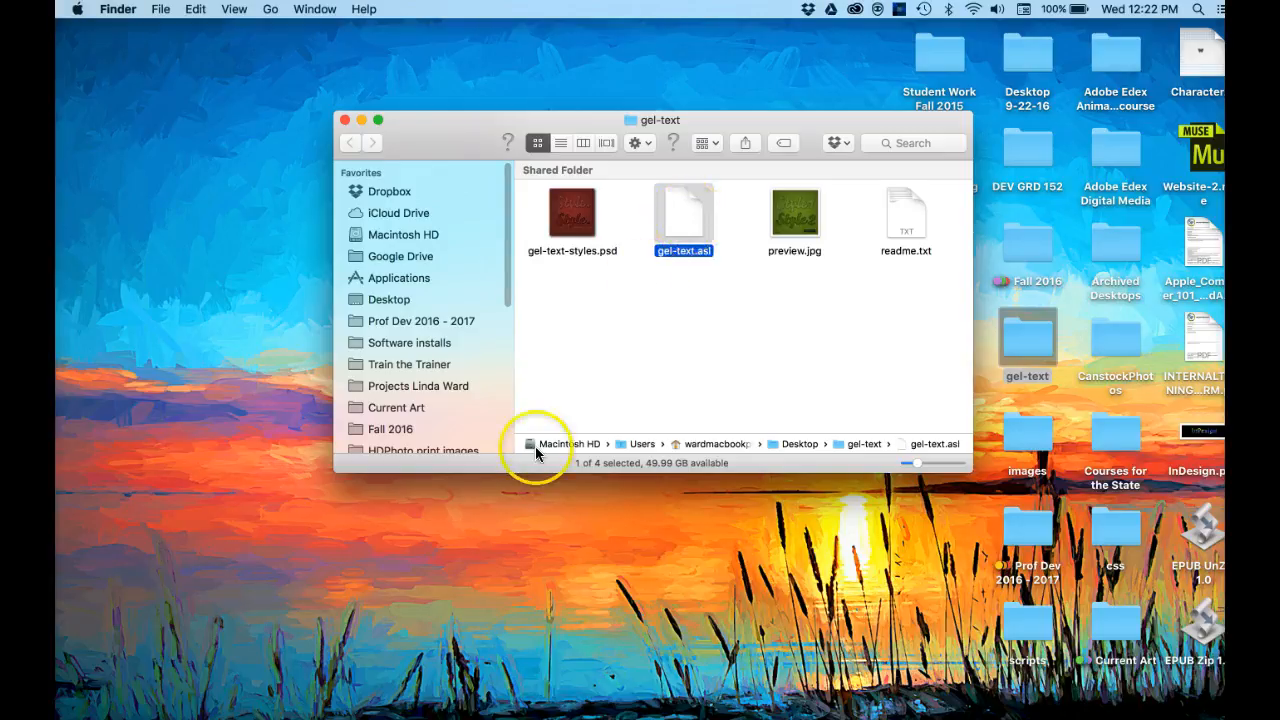
Switch to Adobe Photoshop CC 2015.5 and check that the Styles presets are set to be shown.
mouse_move(600, 712)
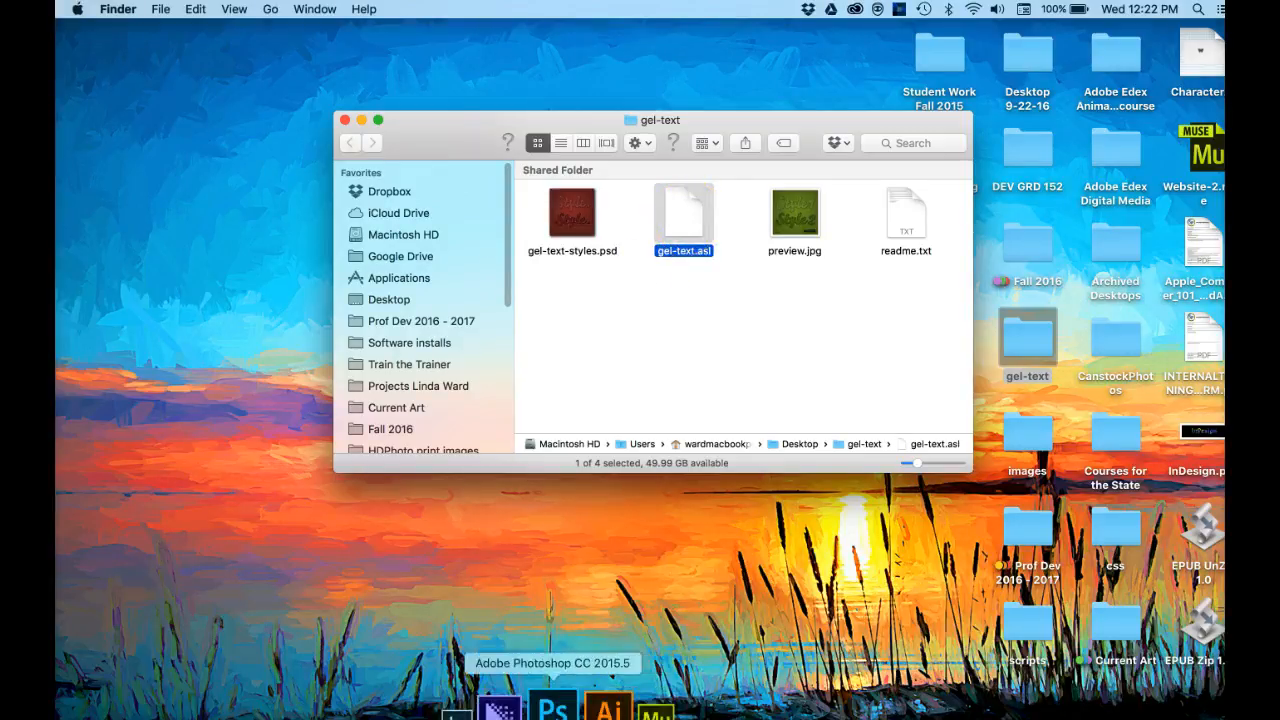
click(563, 708)
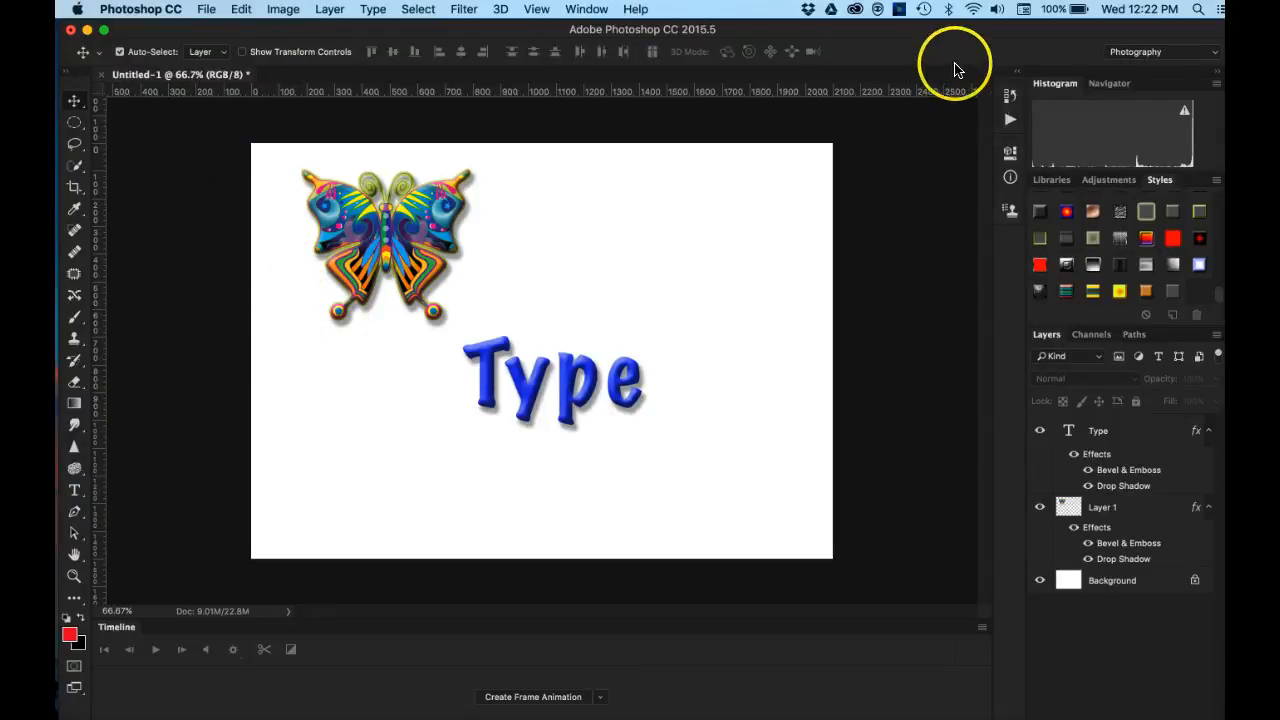
click(586, 10)
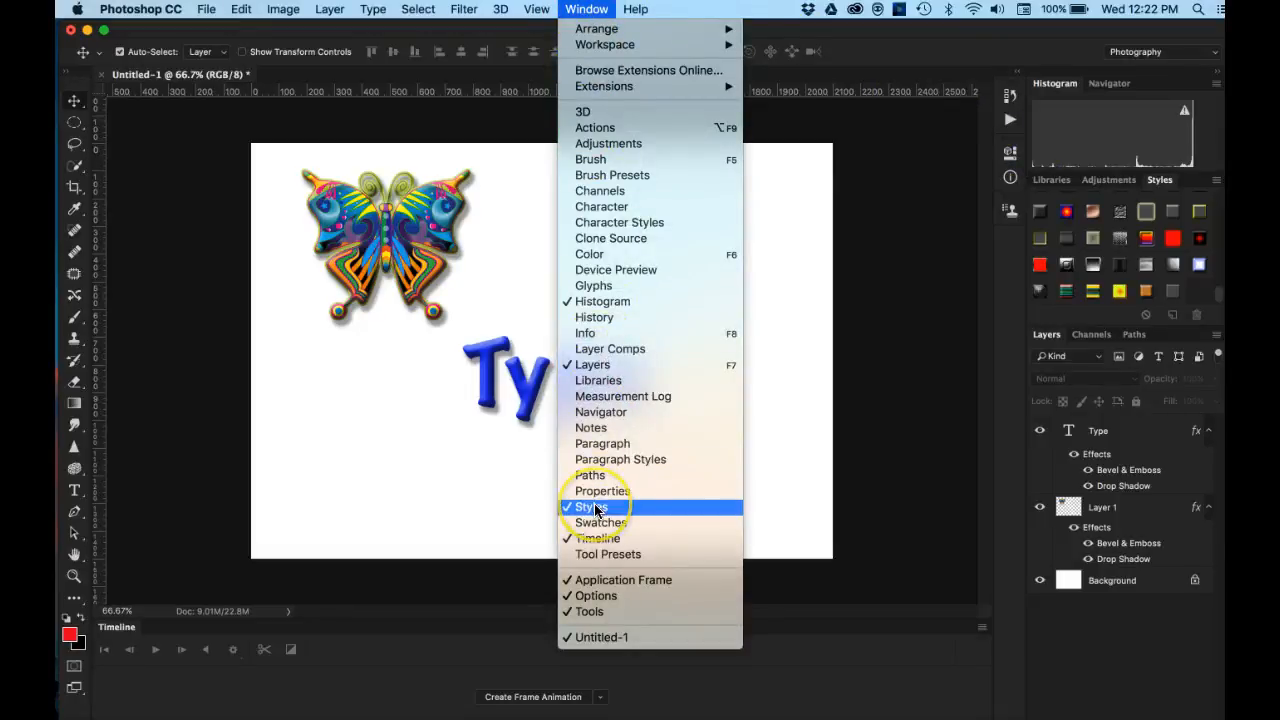
click(1062, 313)
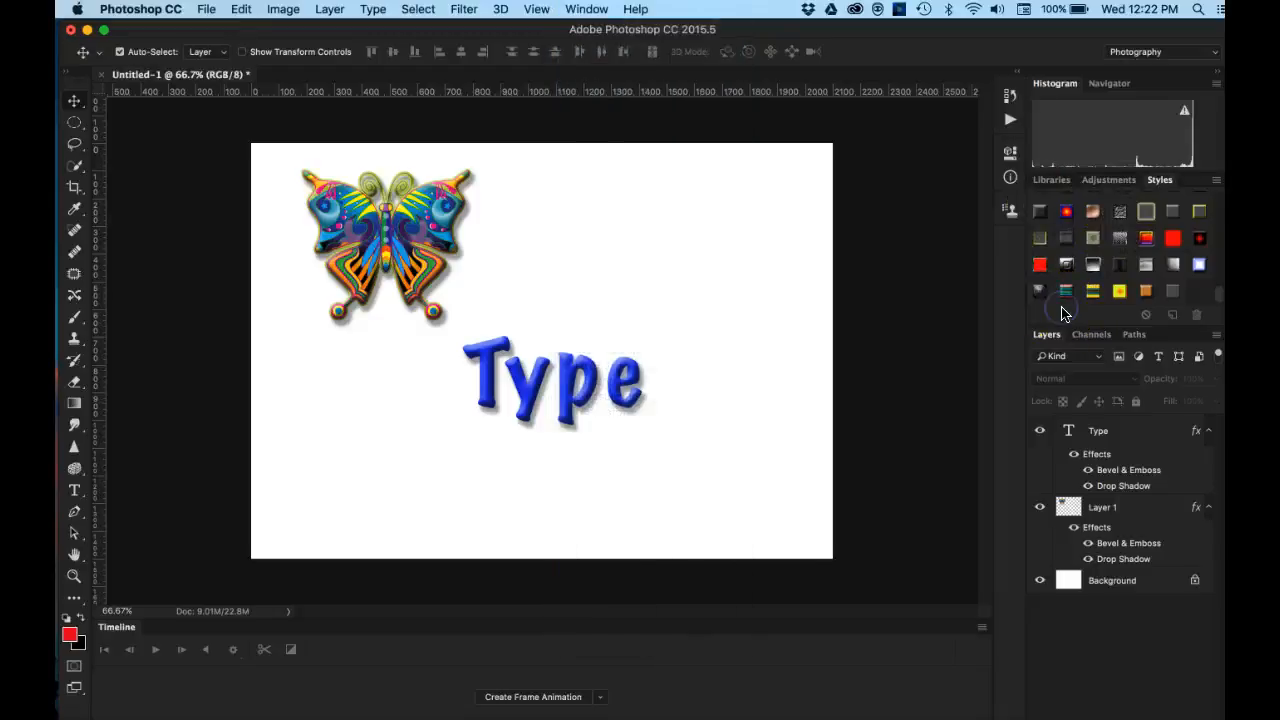
Load the gel-text.asl styles file from the Desktop's gel-text folder into the Styles presets and locate the added gel styles.
click(1217, 184)
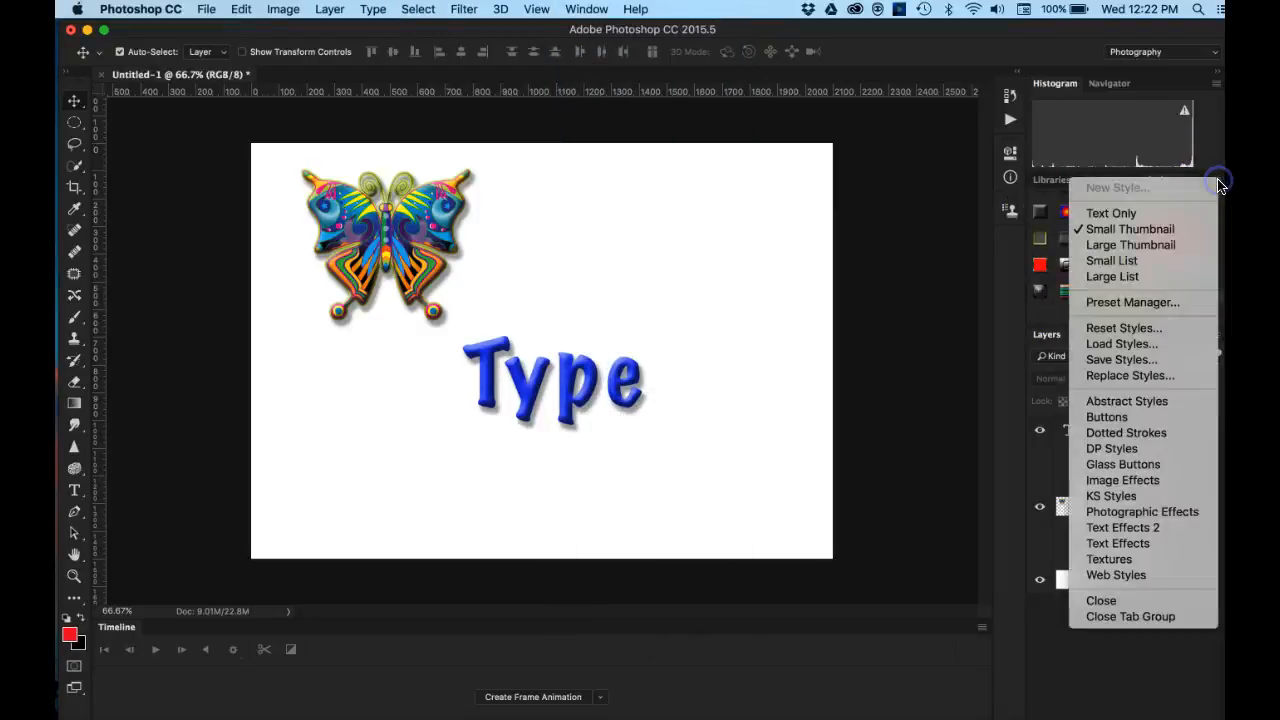
click(1104, 345)
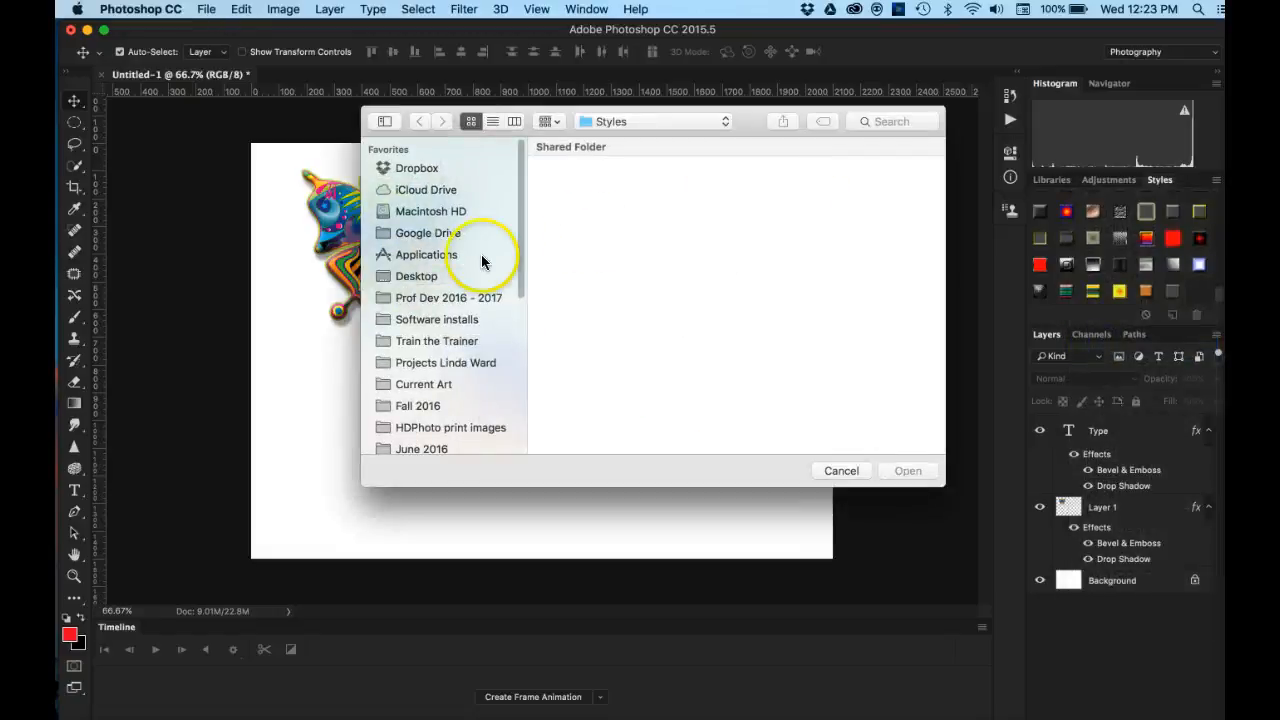
click(415, 279)
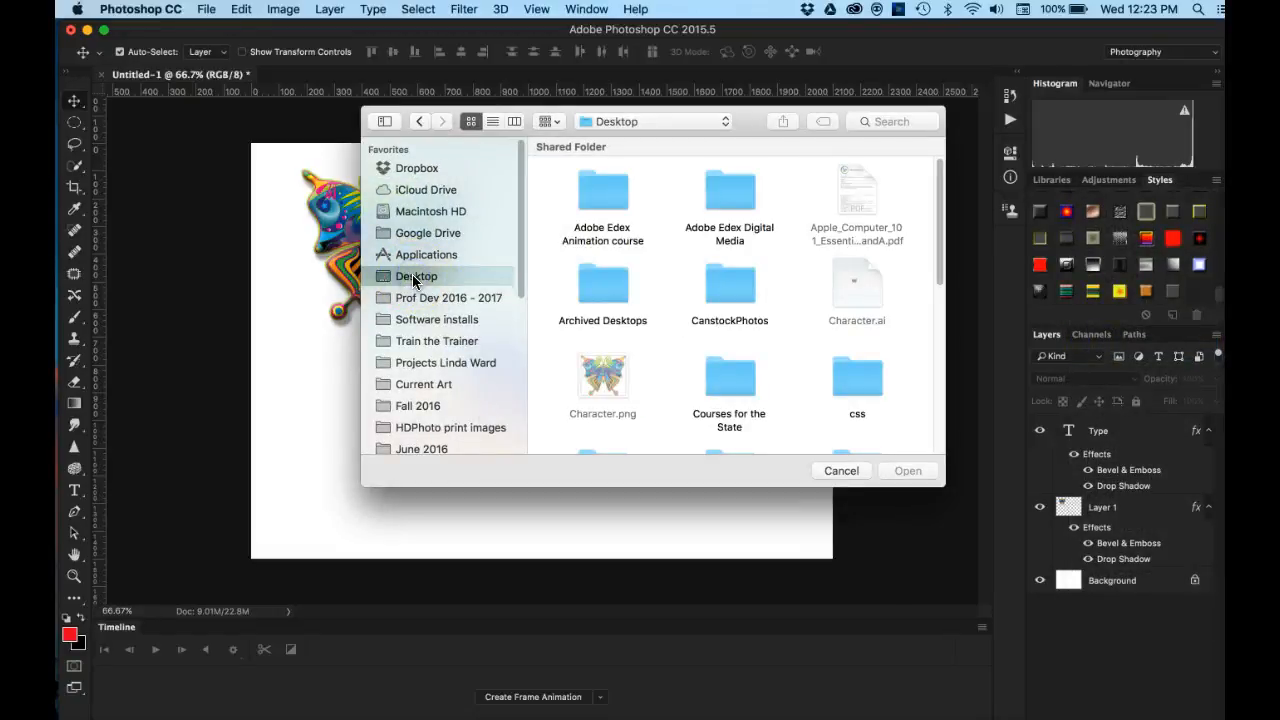
scroll(656, 326, down, 2)
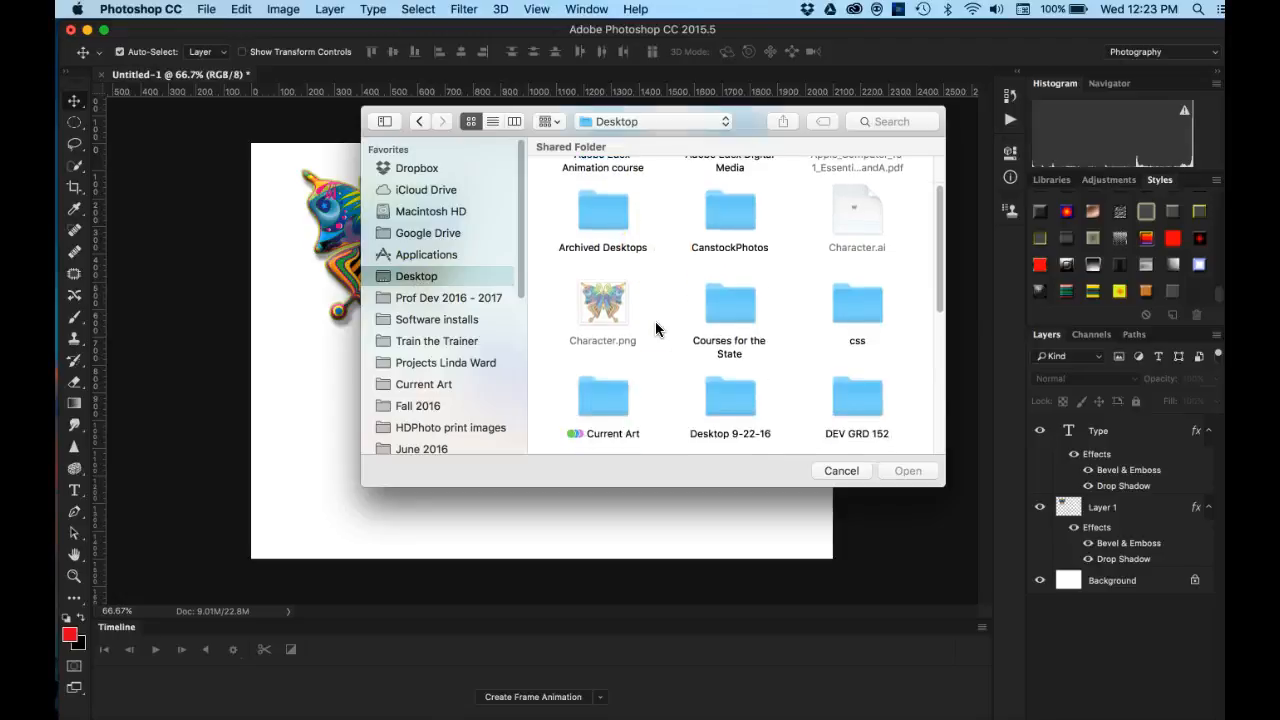
scroll(655, 328, down, 5)
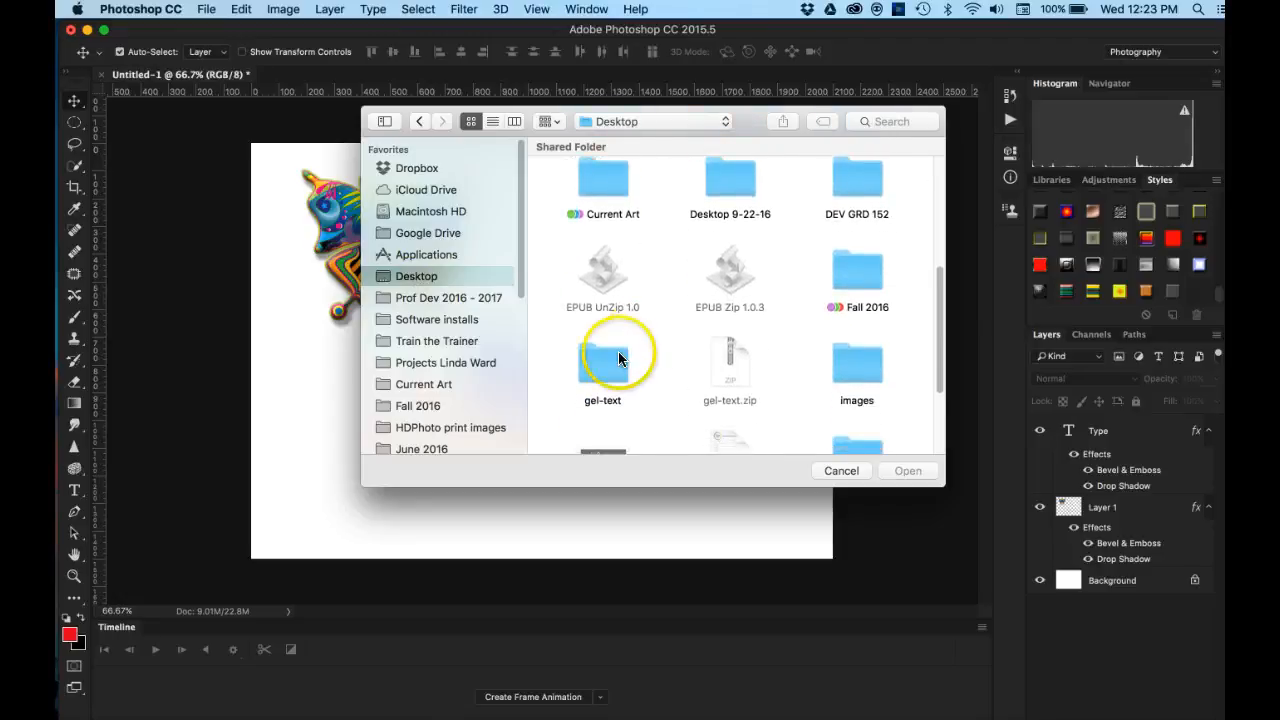
double_click(605, 360)
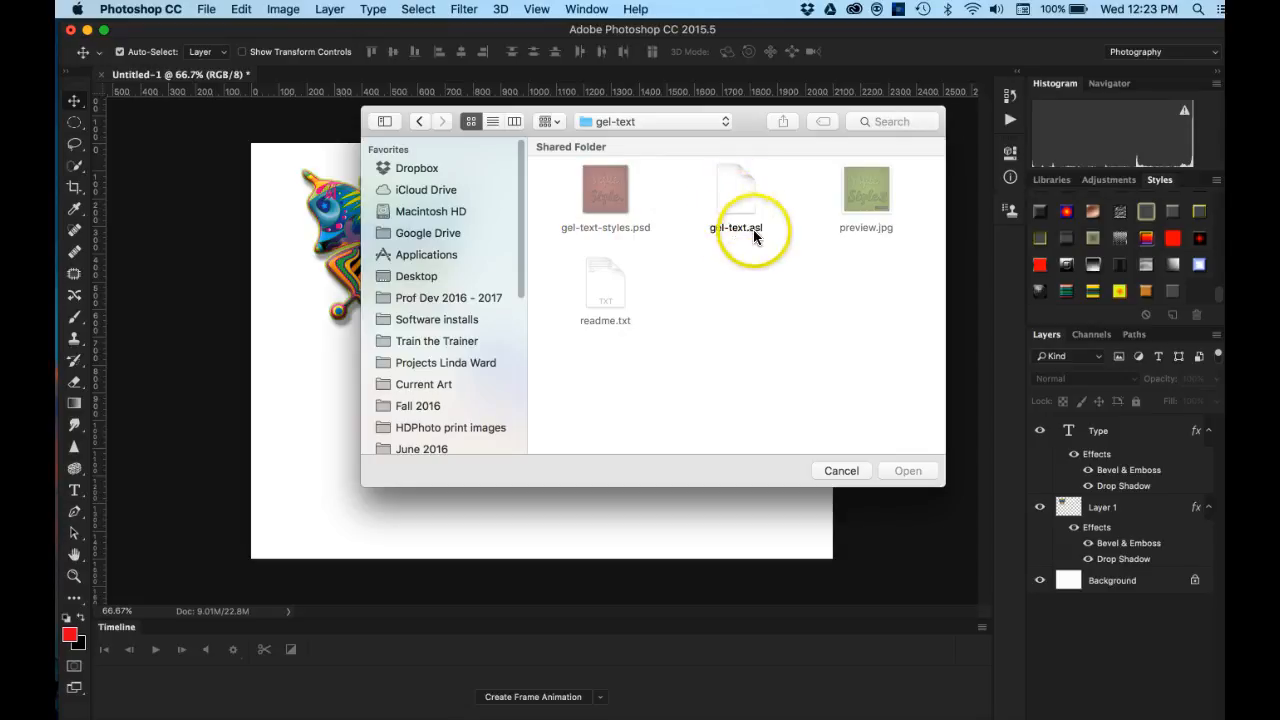
click(734, 200)
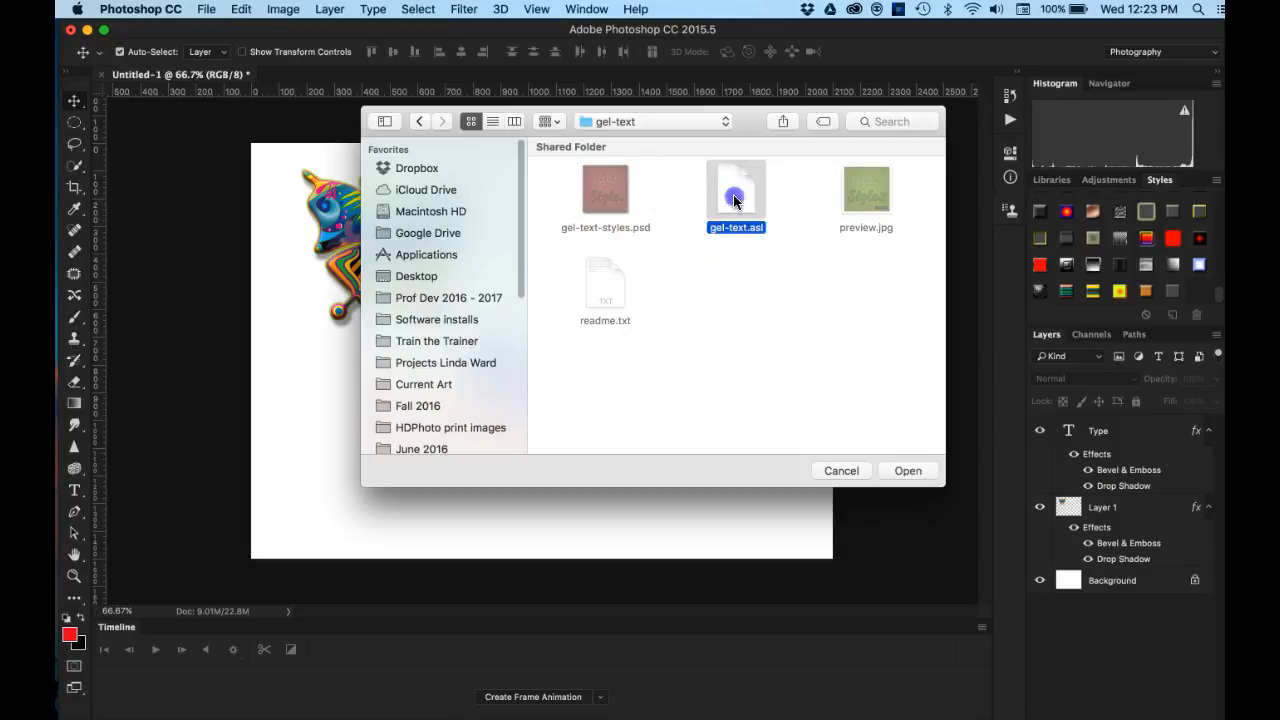
click(906, 472)
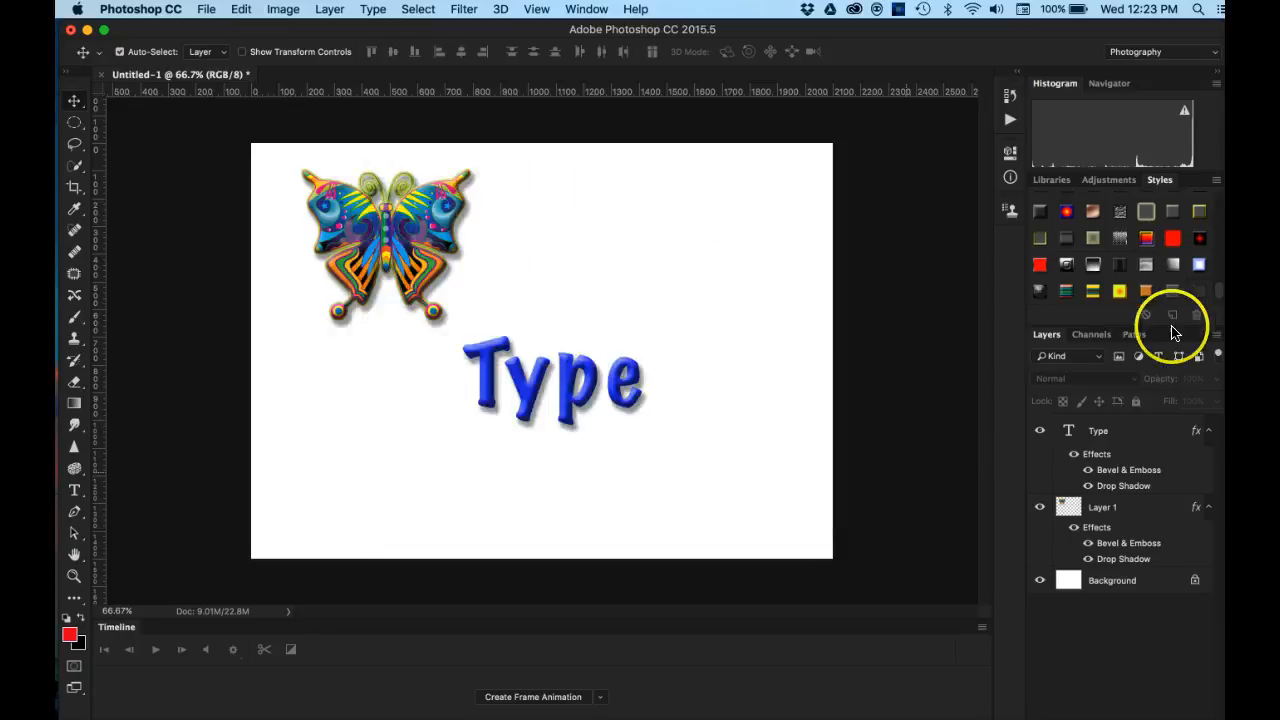
scroll(1163, 277, down, 1)
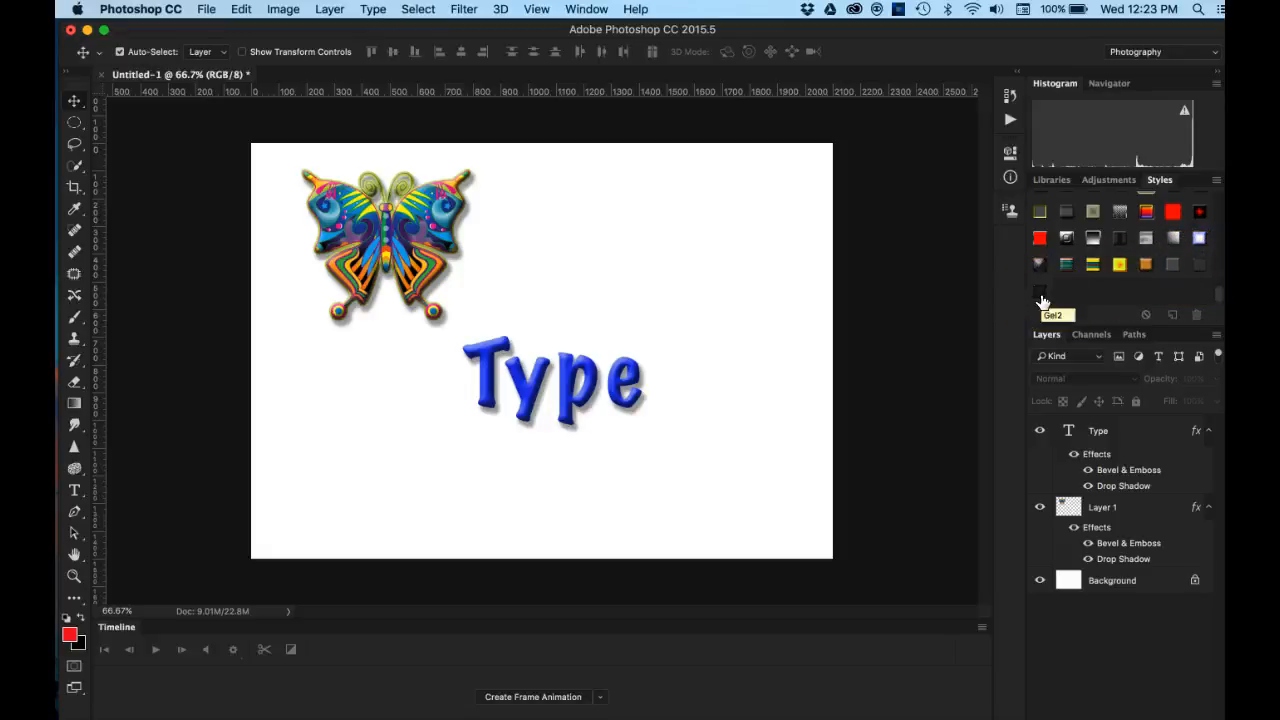
Hide Layer 1 and the Type layer, and add a new text layer reading "Text" near the top of the canvas.
click(1040, 506)
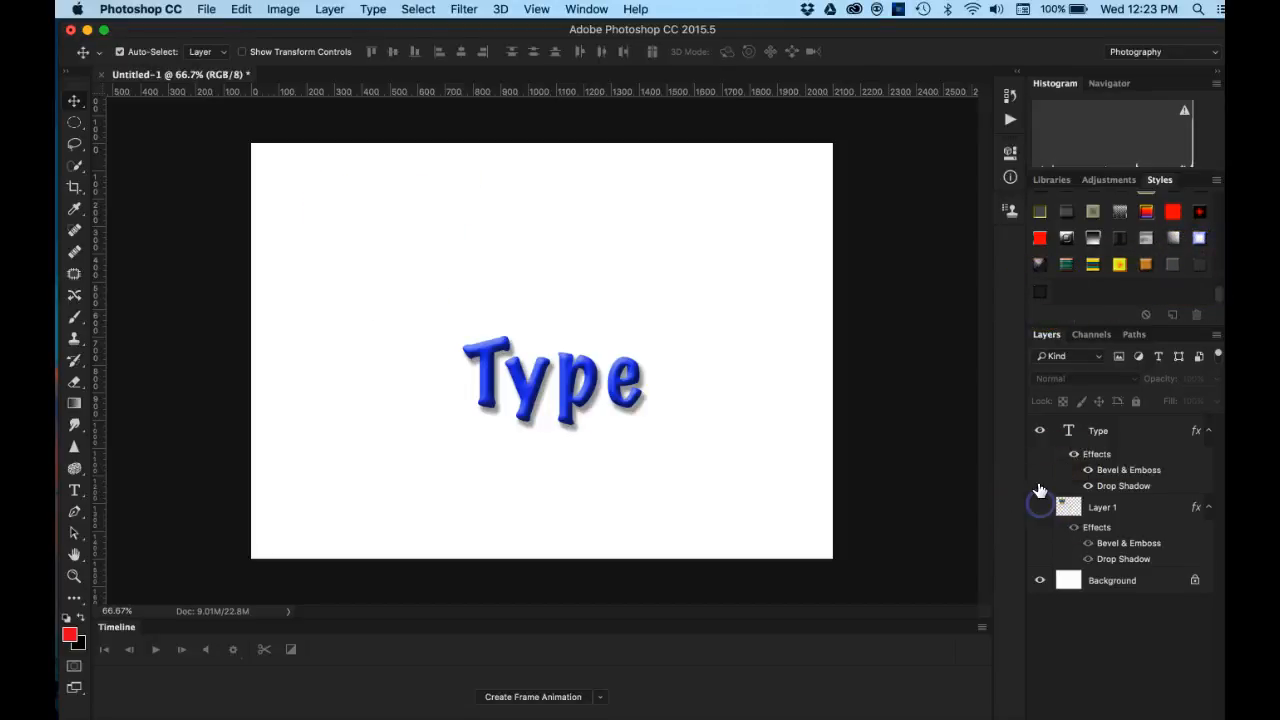
click(1039, 431)
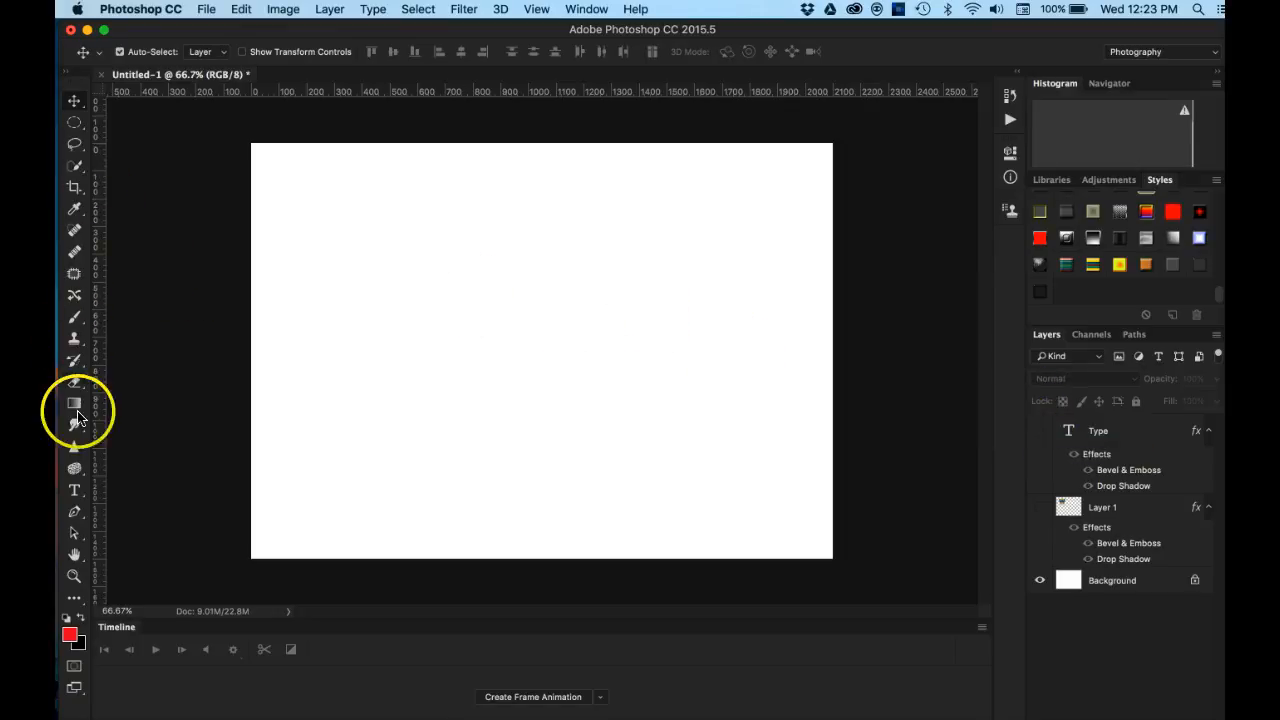
click(74, 491)
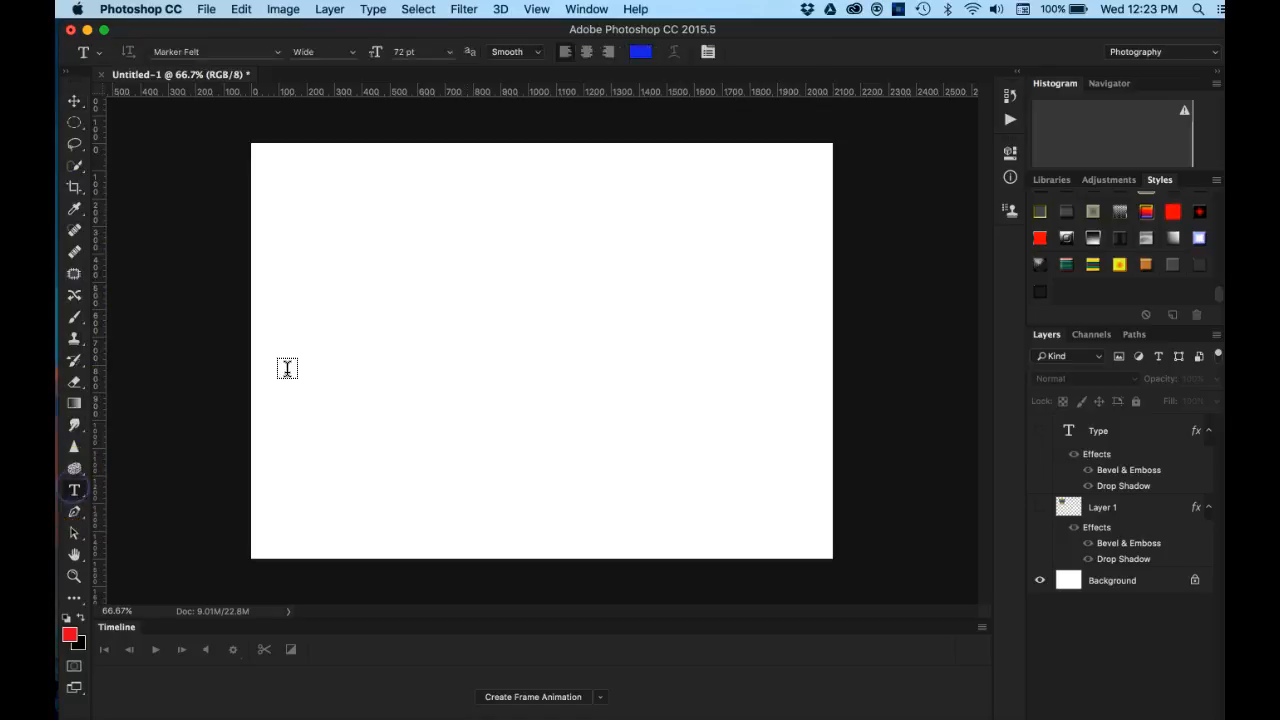
click(425, 228)
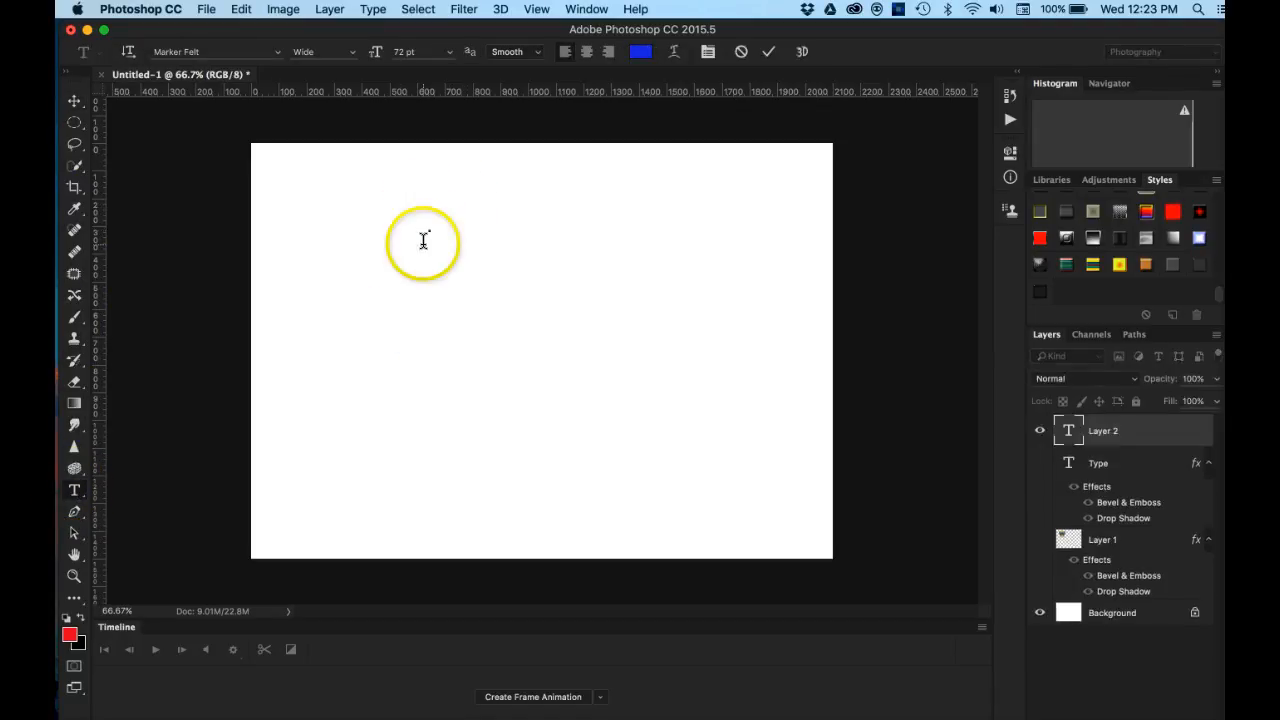
text(Text)
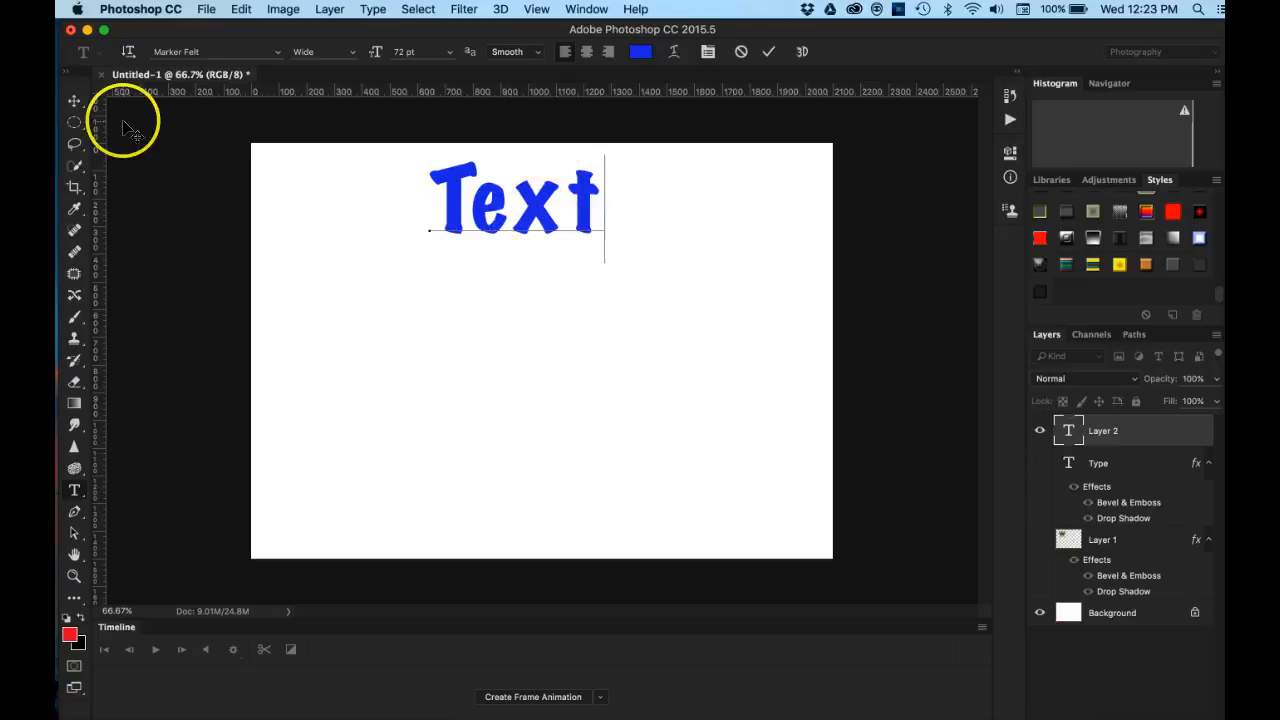
click(72, 106)
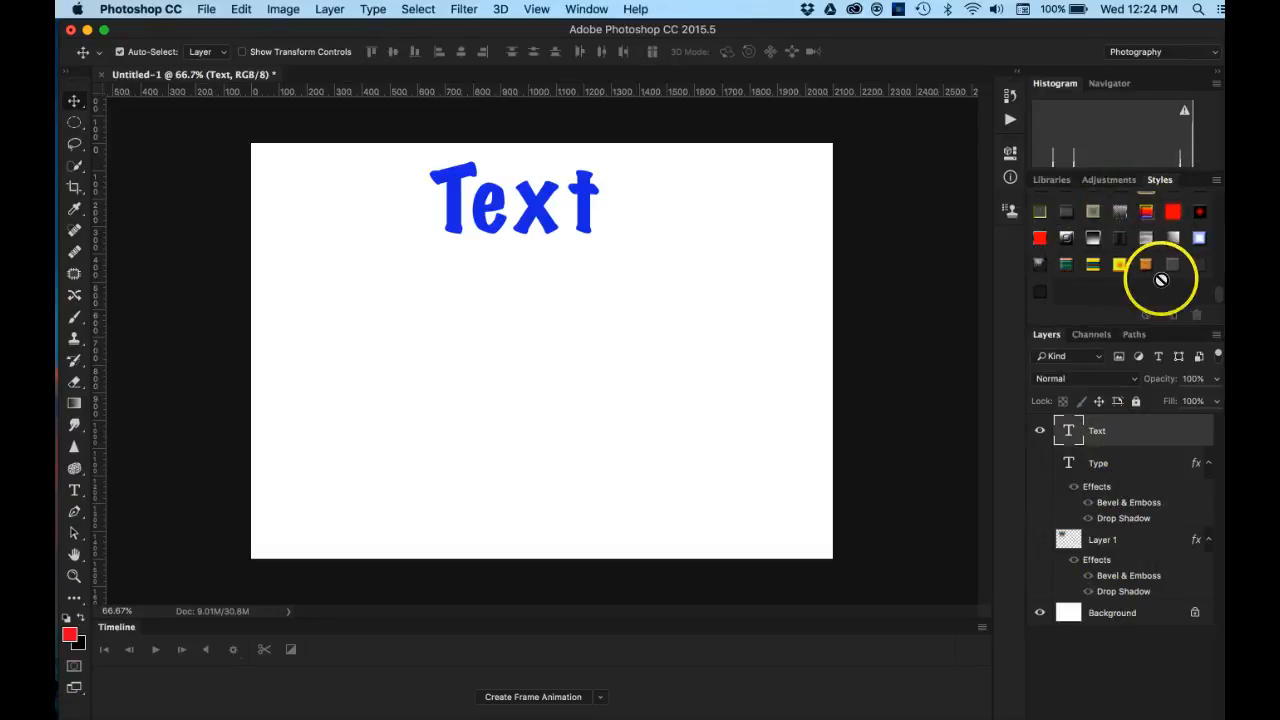
Try both loaded gel styles on the Text layer, keep the clear one with Satin, and move the text down toward the canvas middle.
click(1199, 266)
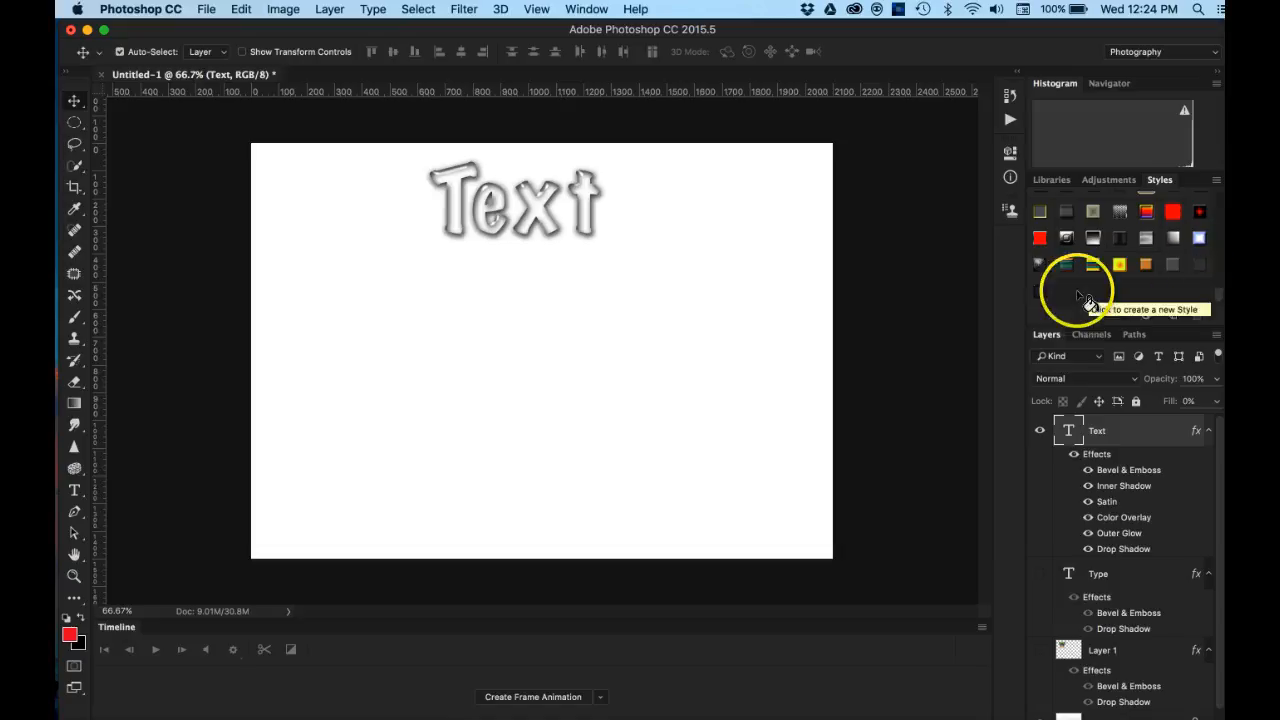
click(1037, 292)
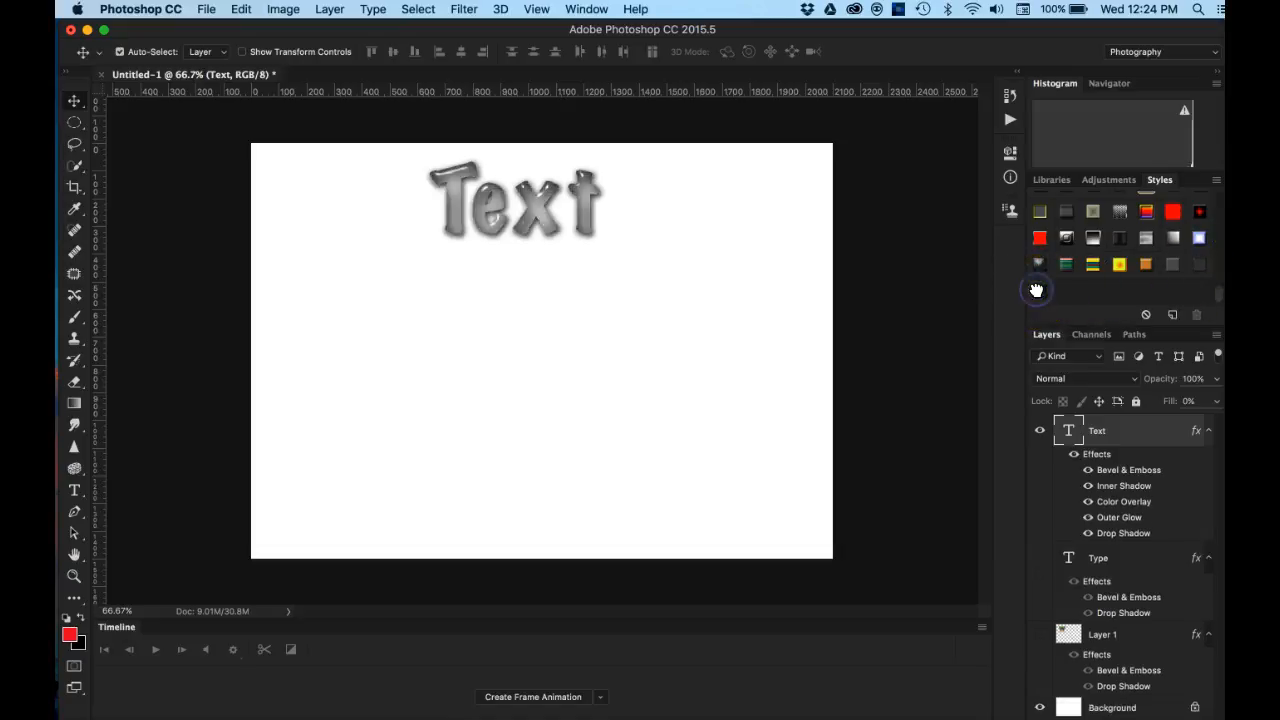
click(1199, 263)
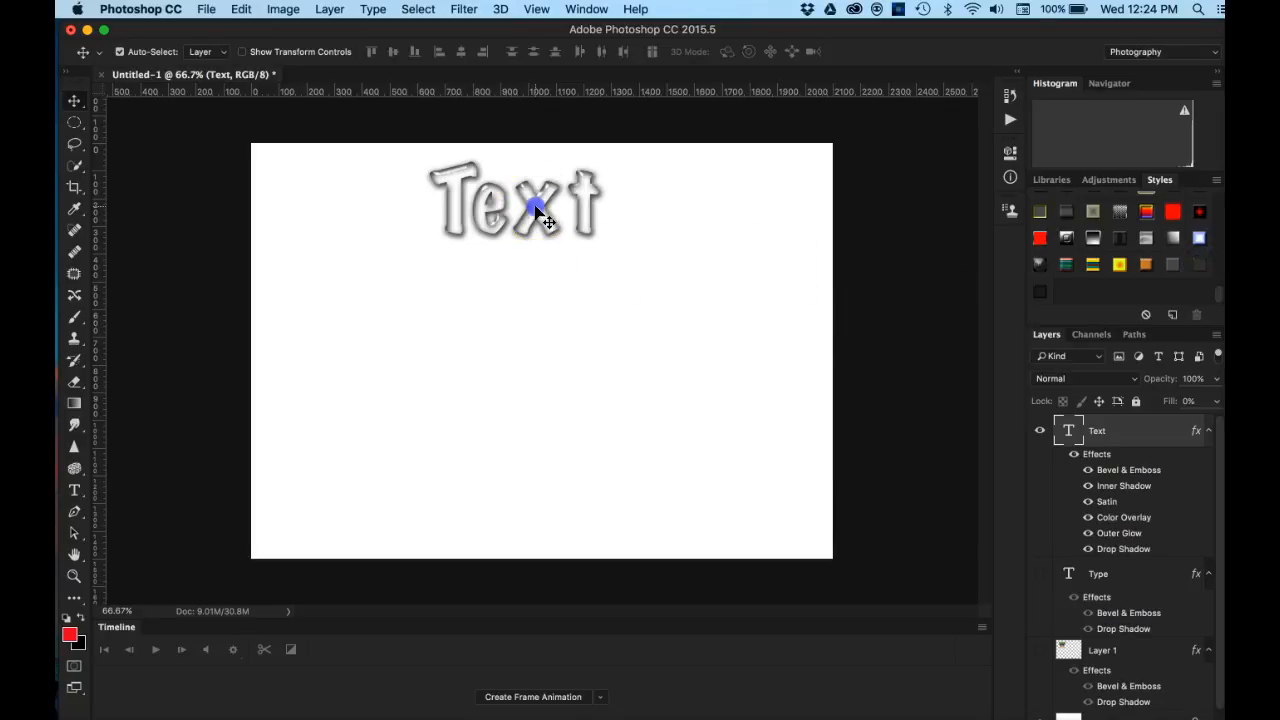
drag(534, 207, 537, 300)
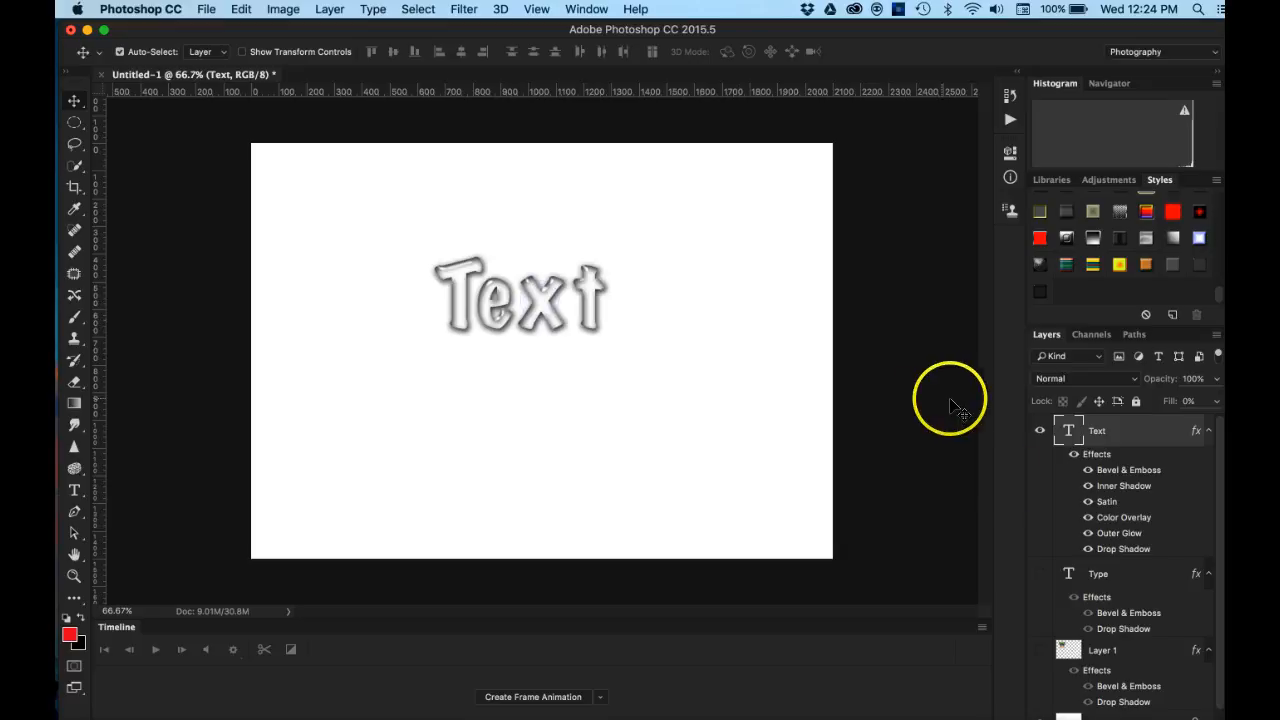
Add a new empty layer directly beneath the Text layer, above the hidden Type layer.
click(1101, 578)
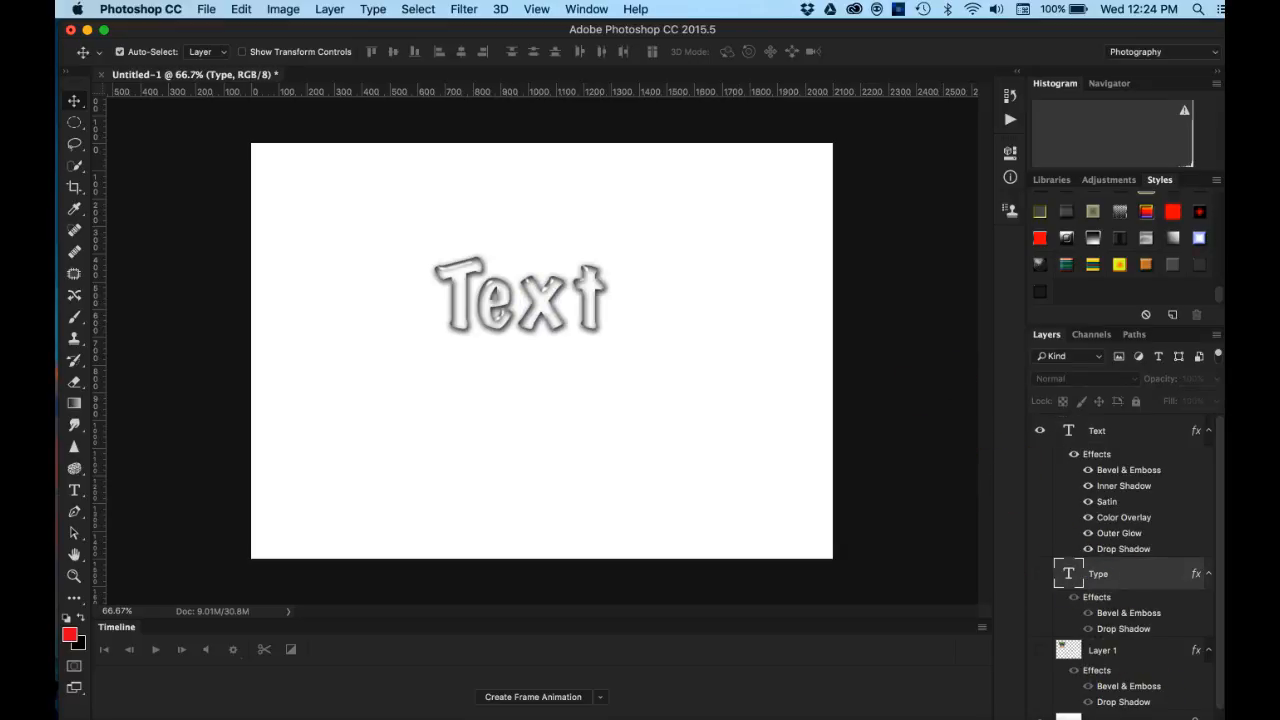
click(1174, 717)
click(1098, 570)
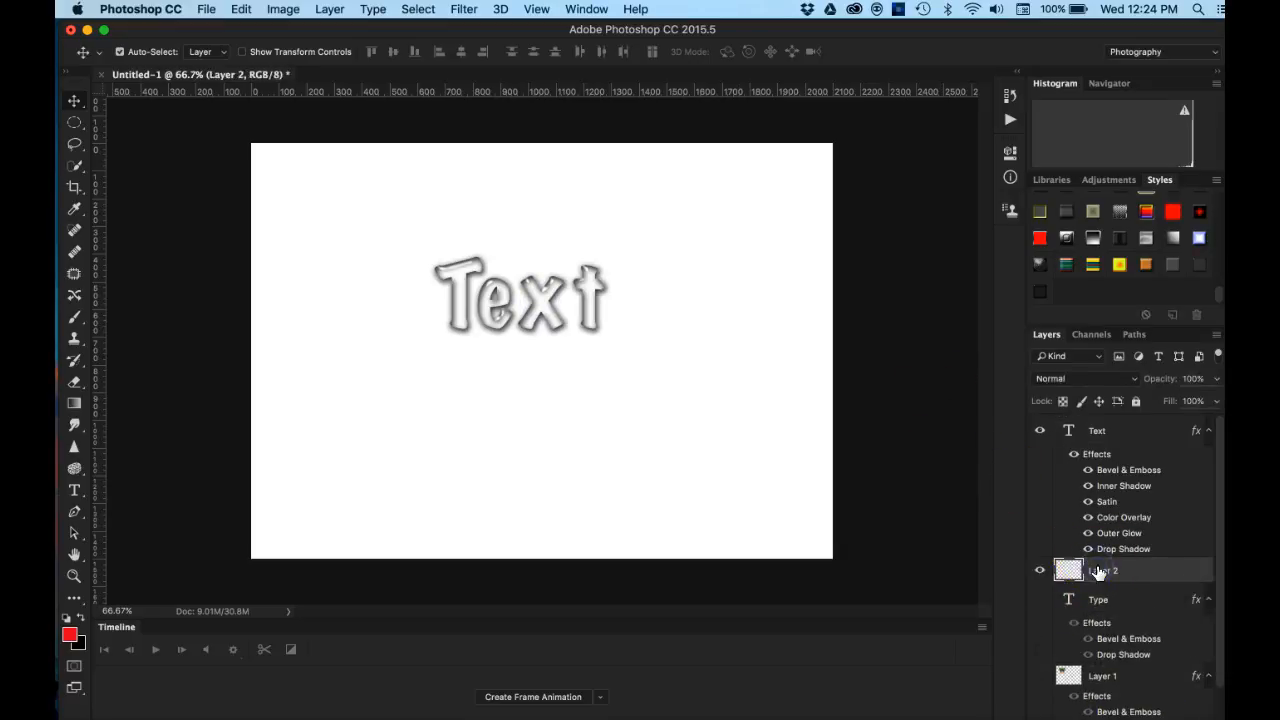
Open the blue and purple watercolor image 66e4ba031ae8259f9f295eca4b4a7e39.jpg from the Pictures folder.
click(204, 12)
click(522, 193)
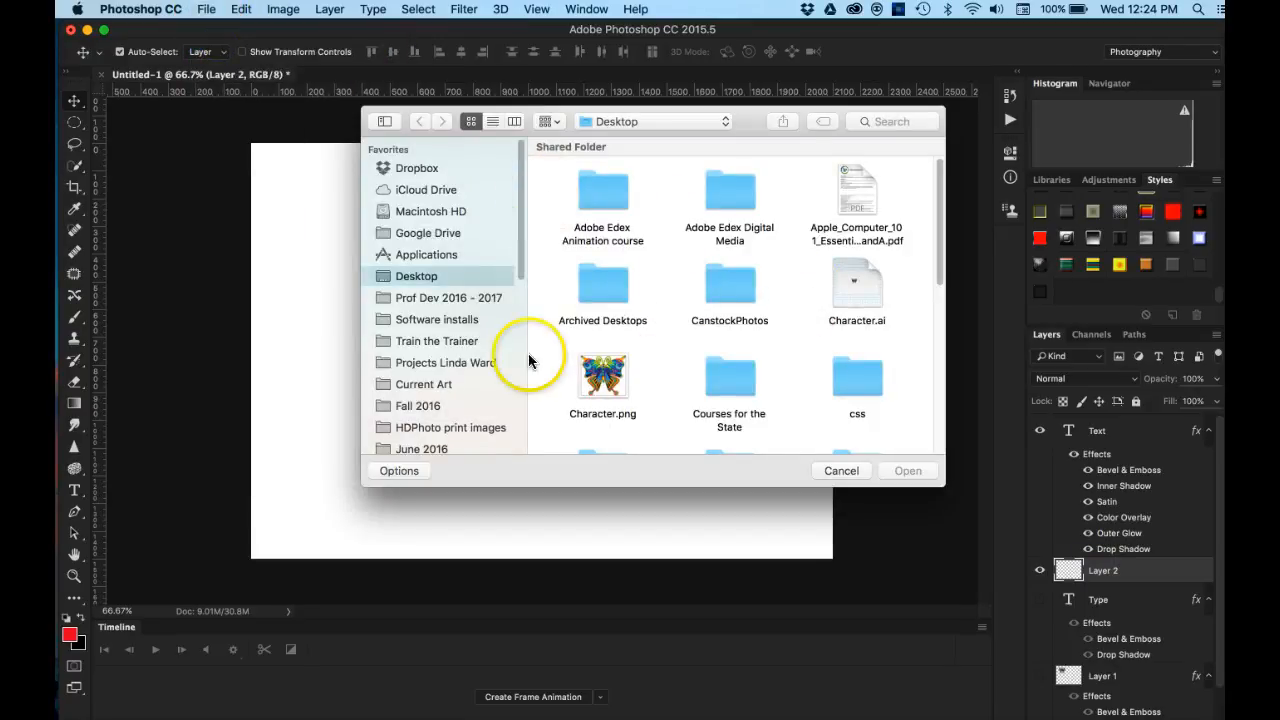
scroll(450, 410, down, 5)
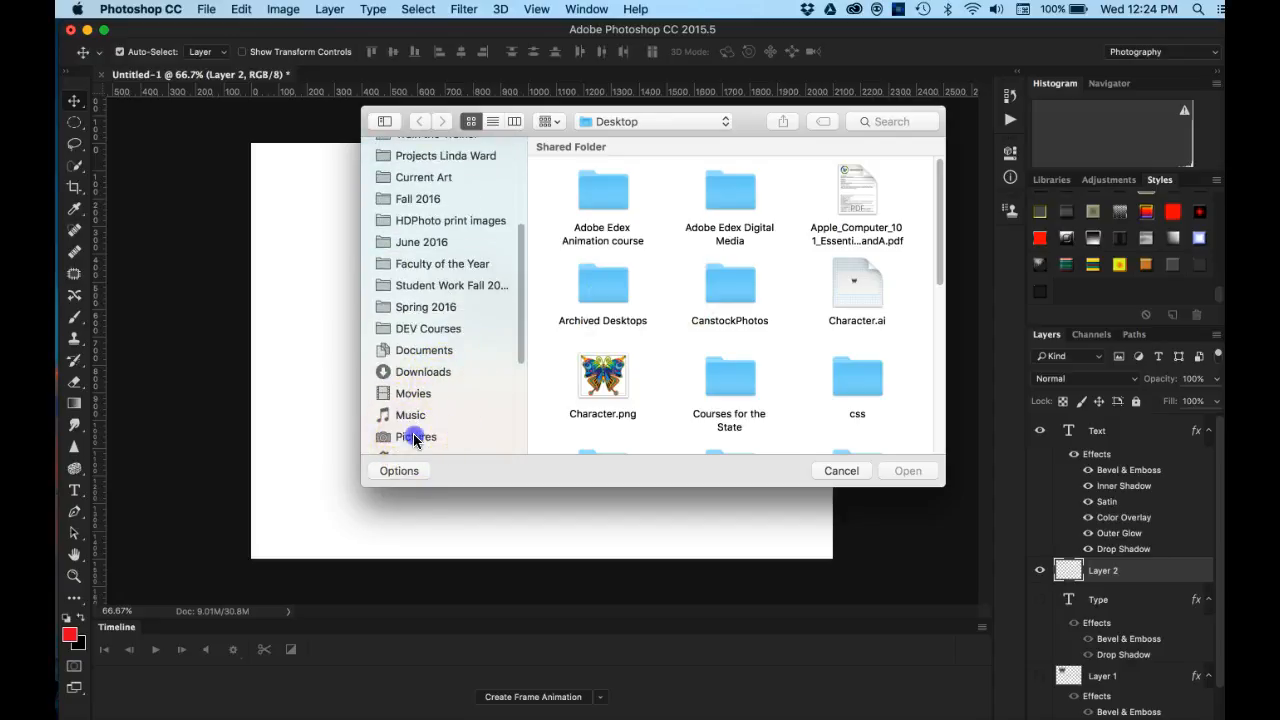
click(414, 436)
scroll(618, 369, down, 10)
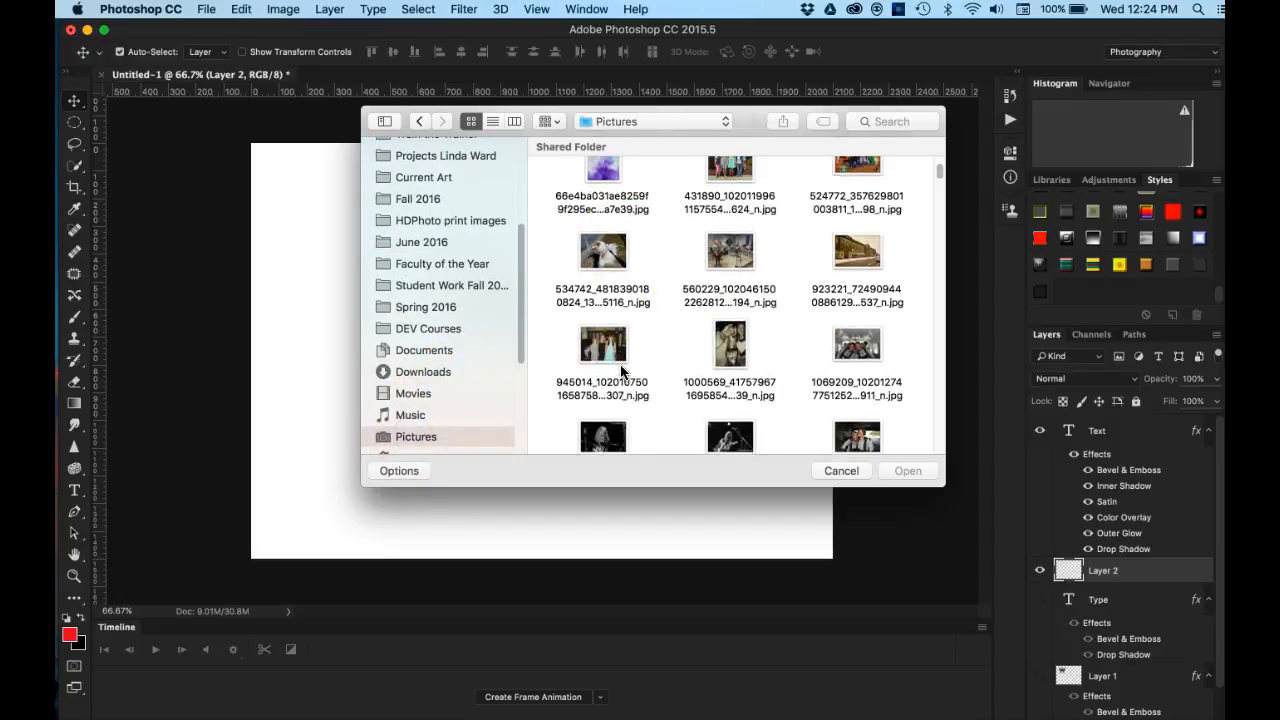
scroll(620, 369, down, 10)
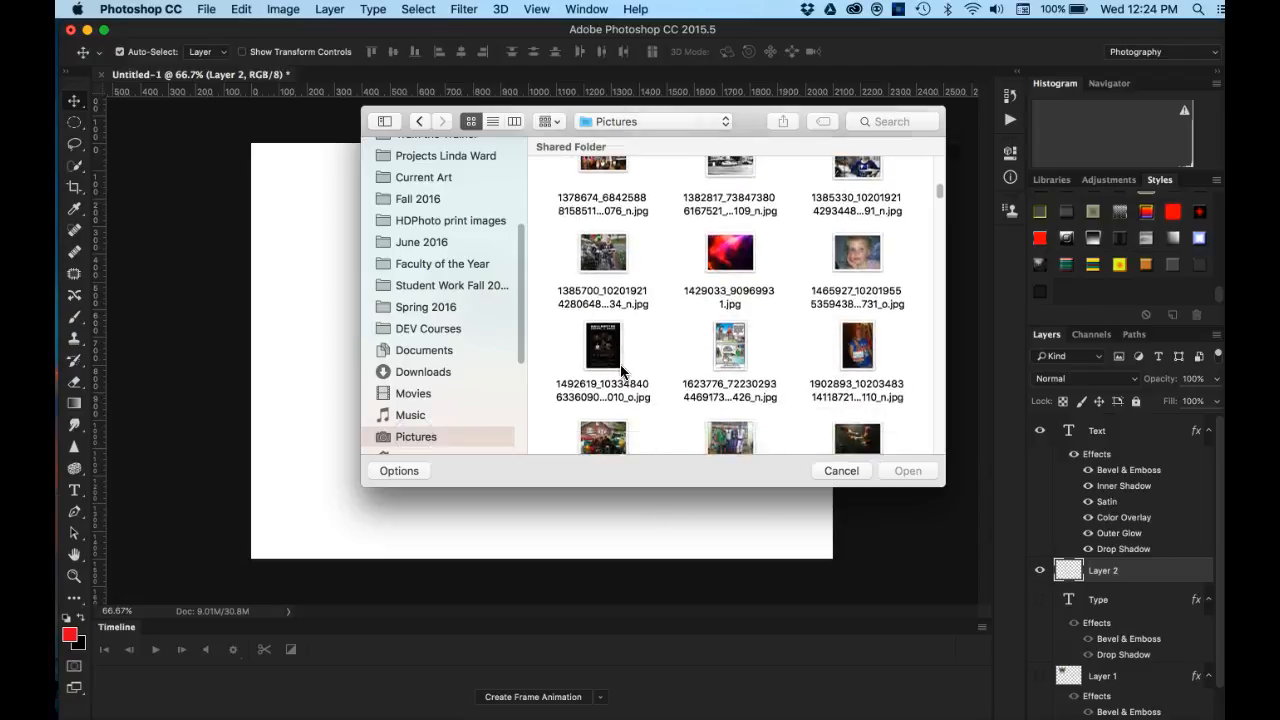
scroll(620, 369, down, 10)
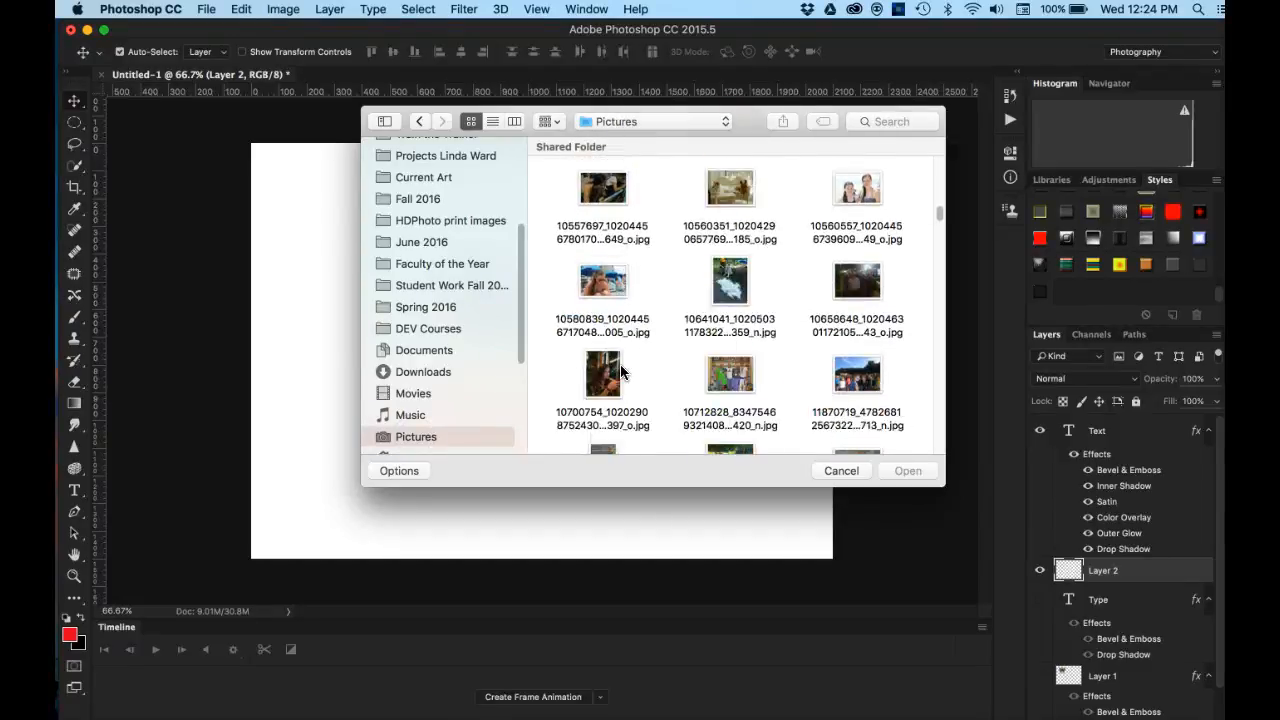
scroll(620, 369, up, 20)
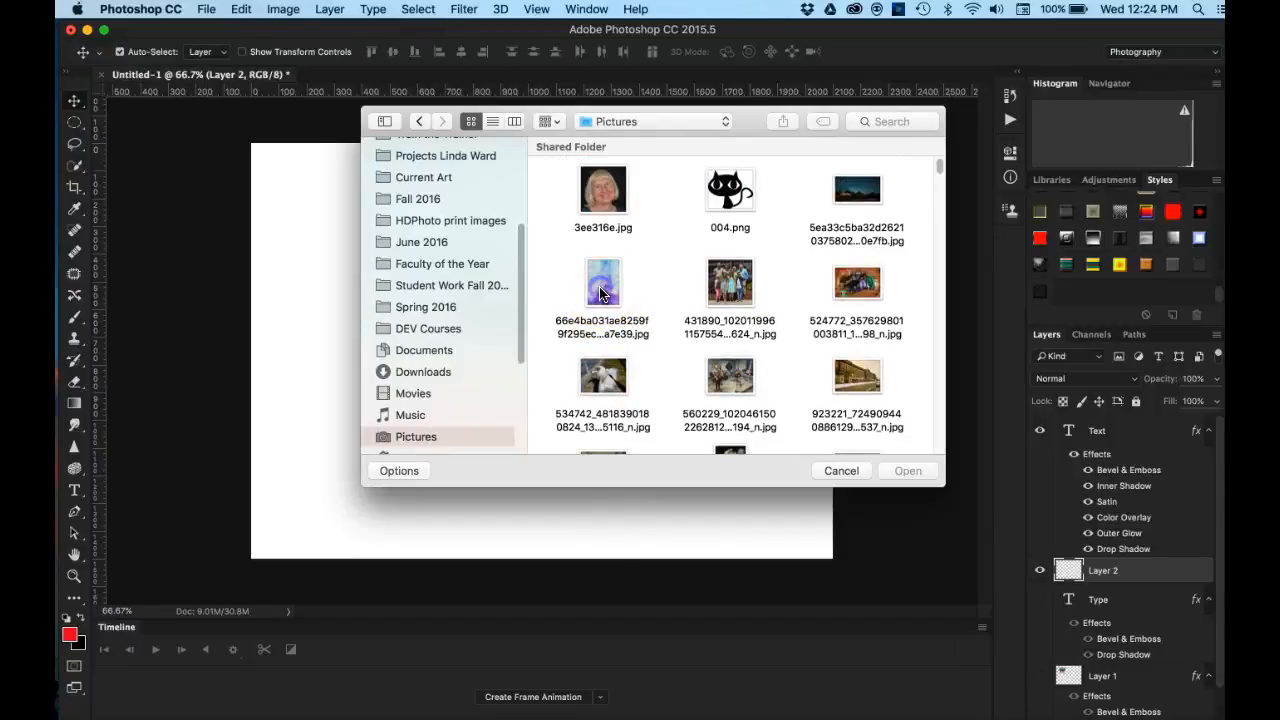
click(603, 290)
click(903, 477)
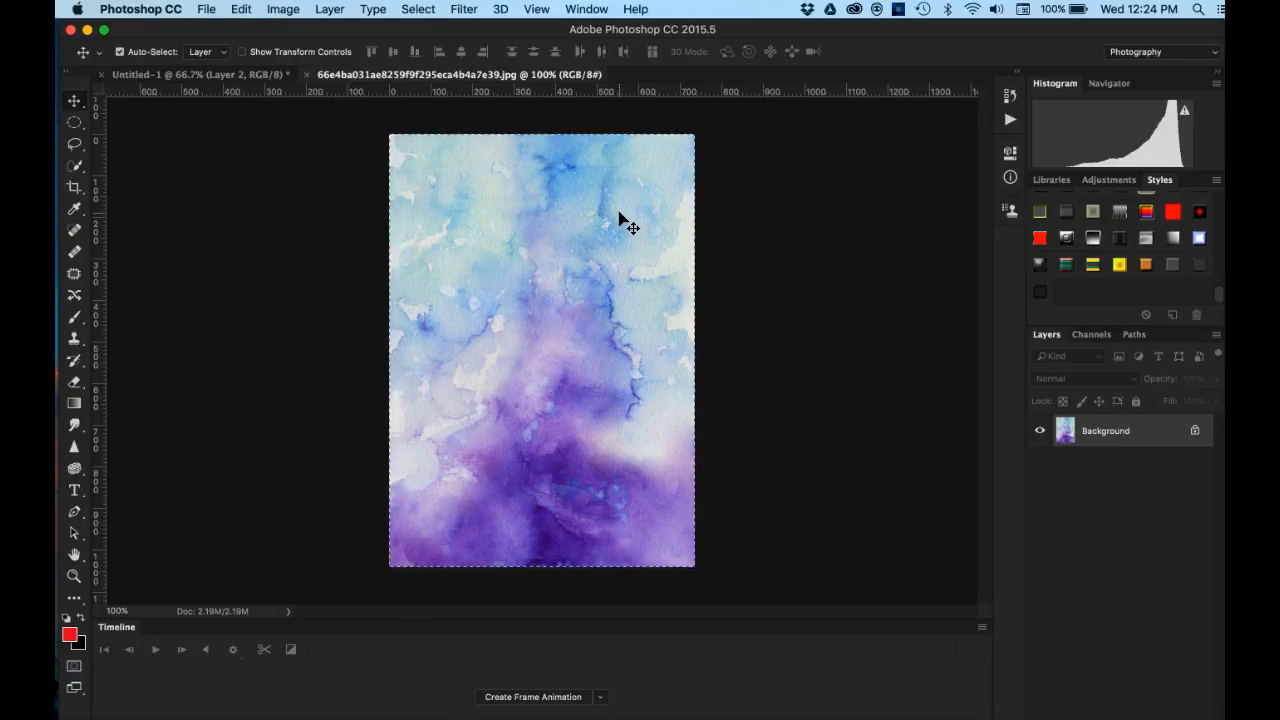
Copy the whole watercolor image into Layer 2 of Untitled-1 and position it behind the word "Text".
drag(620, 218, 1105, 570)
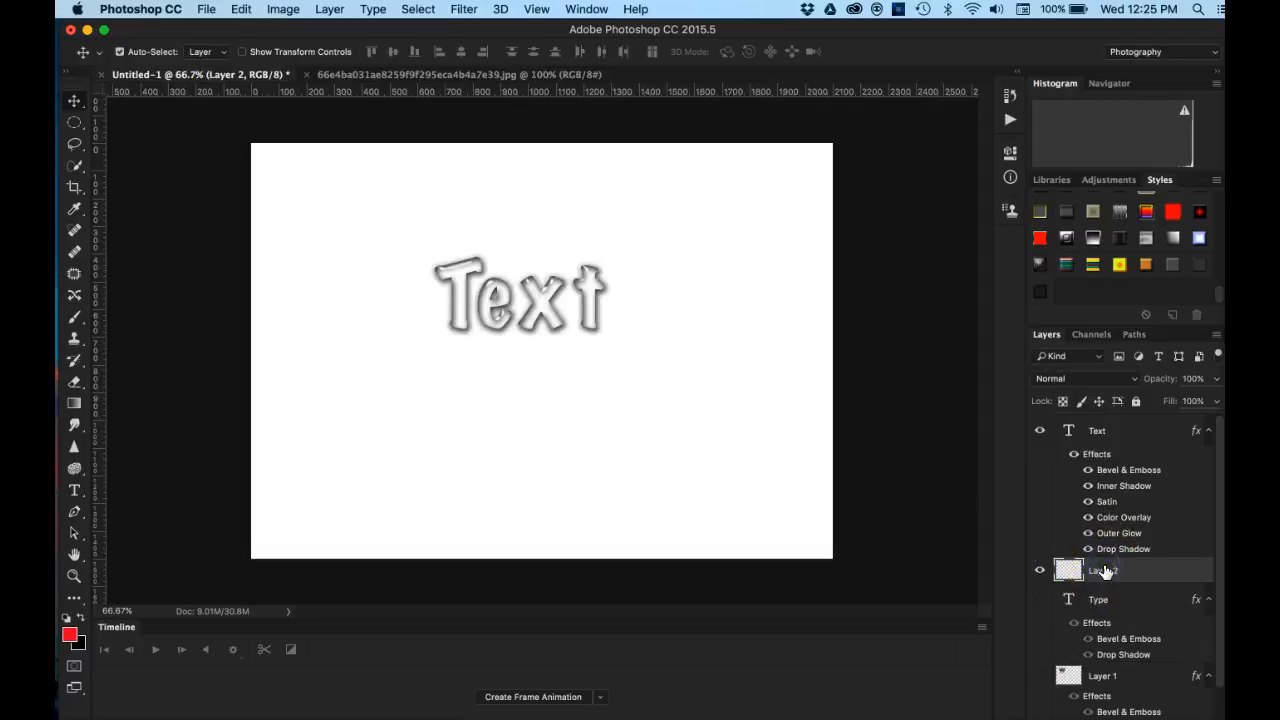
key(super+v)
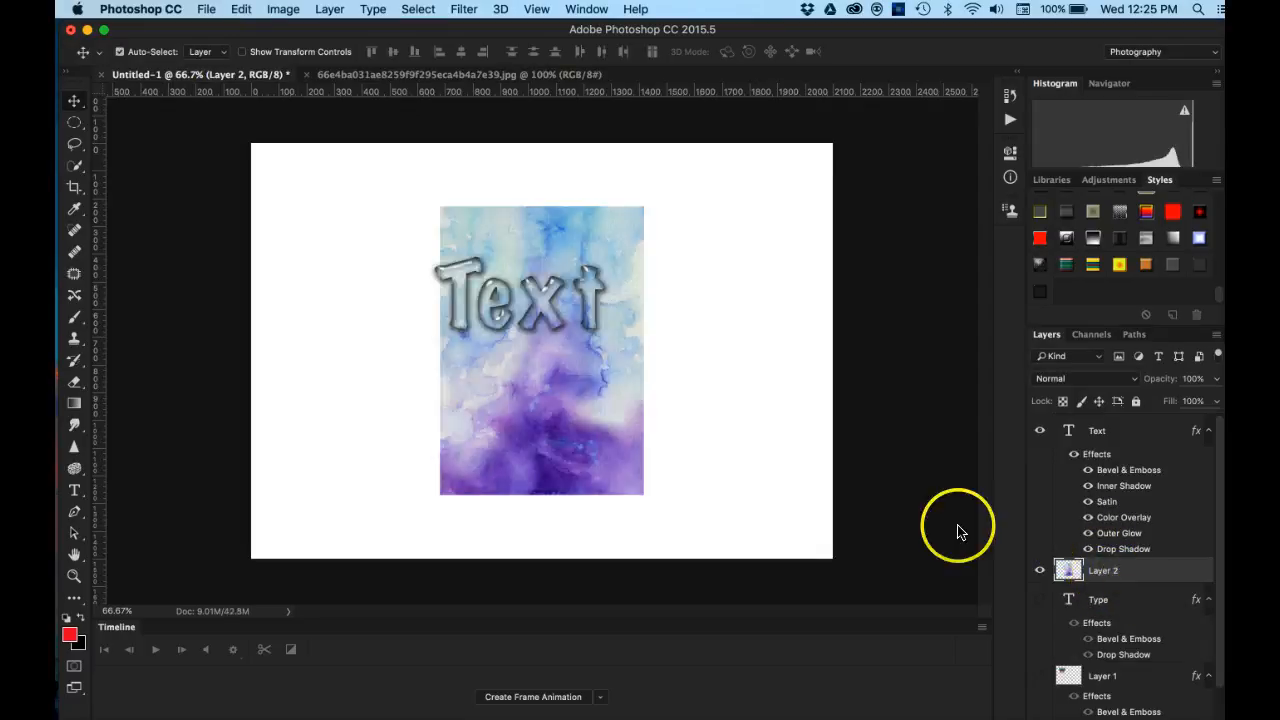
mouse_move(520, 403)
mouse_down()
mouse_move(506, 394)
mouse_move(525, 394)
mouse_move(529, 417)
mouse_move(515, 424)
mouse_move(506, 406)
mouse_move(514, 392)
mouse_move(534, 397)
mouse_move(524, 386)
mouse_up()
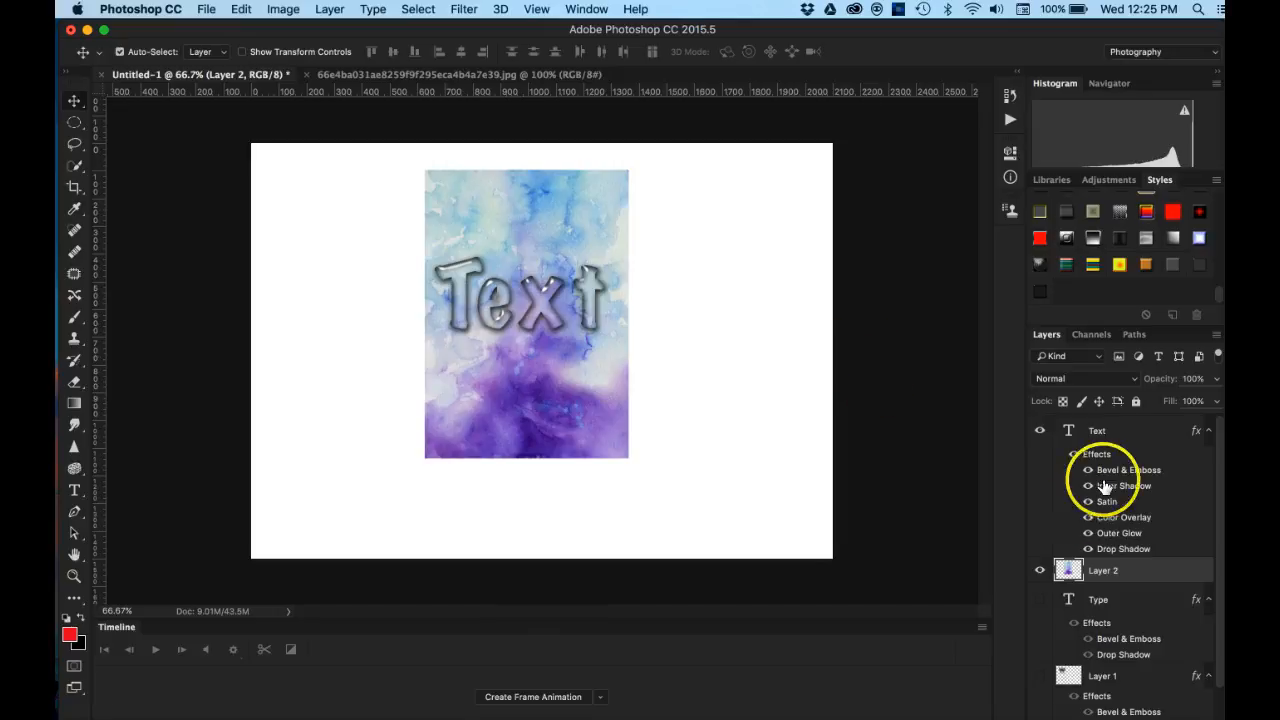
Apply the Gel2 style to the Text layer and shift the watercolor image slightly upward behind it.
click(1090, 431)
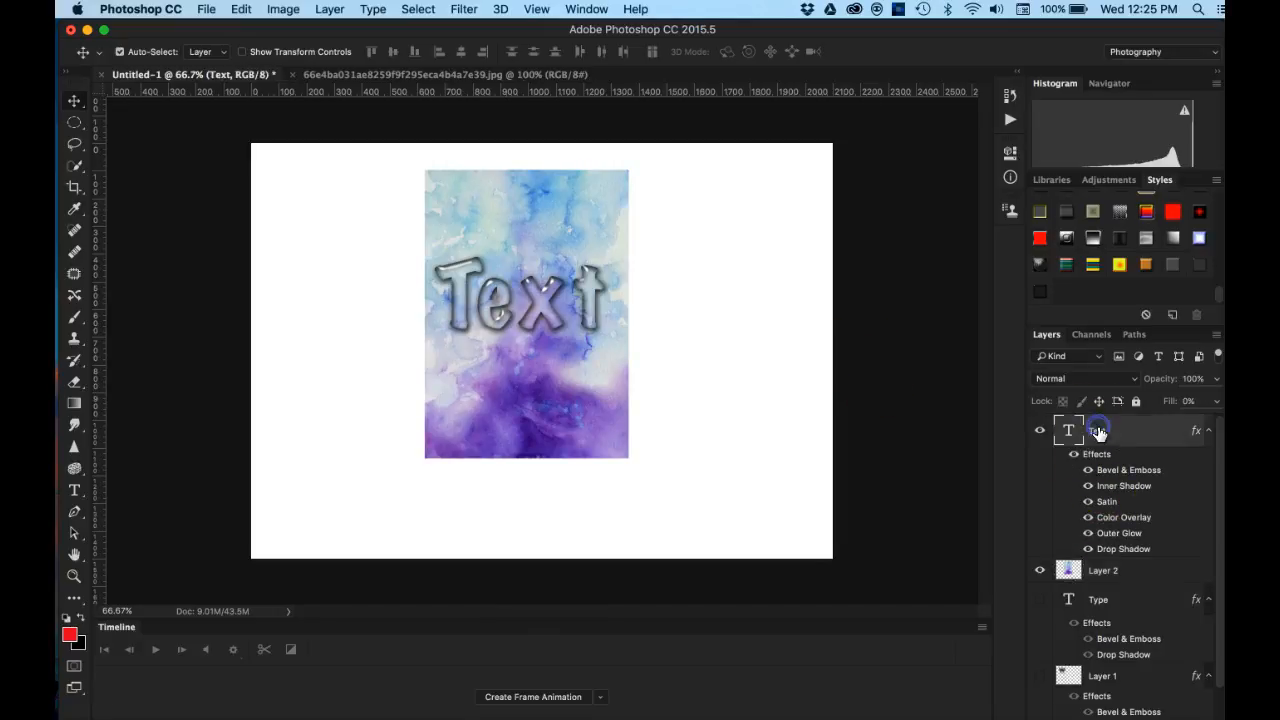
click(1040, 291)
mouse_move(574, 373)
mouse_down()
mouse_move(582, 348)
mouse_move(550, 348)
mouse_move(559, 375)
mouse_move(584, 386)
mouse_move(566, 344)
mouse_move(563, 358)
mouse_up()
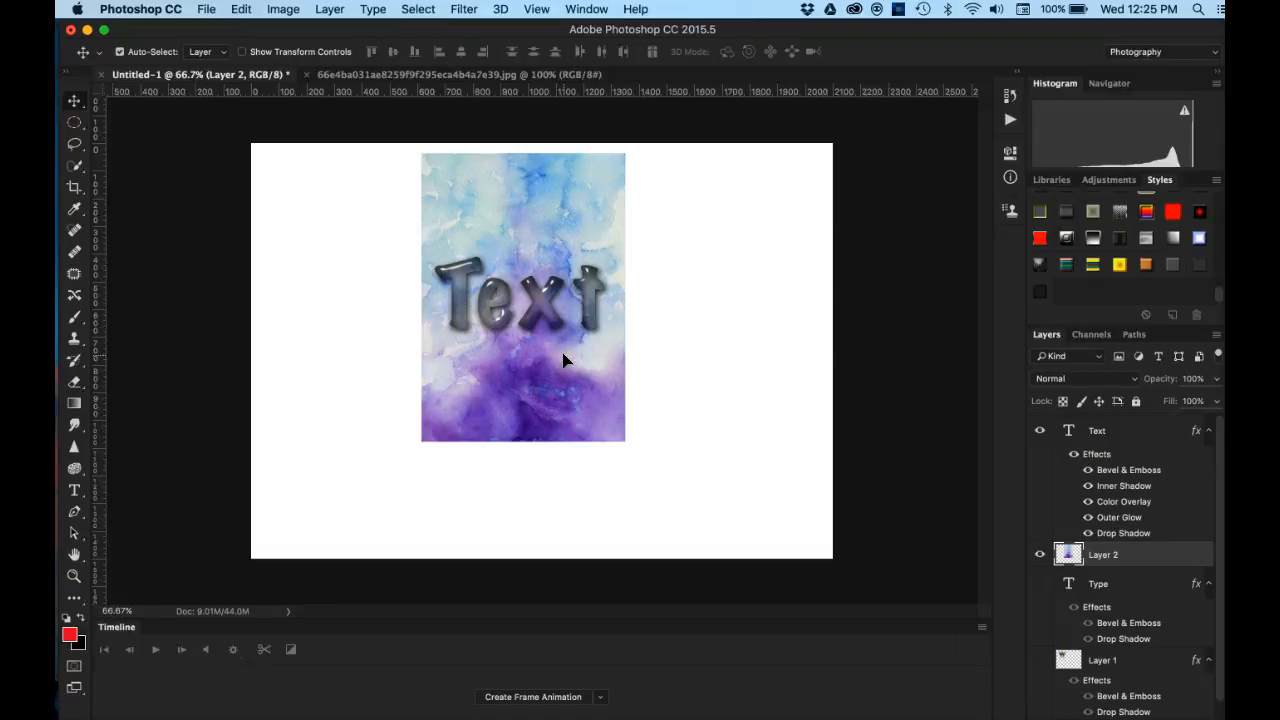
click(1217, 182)
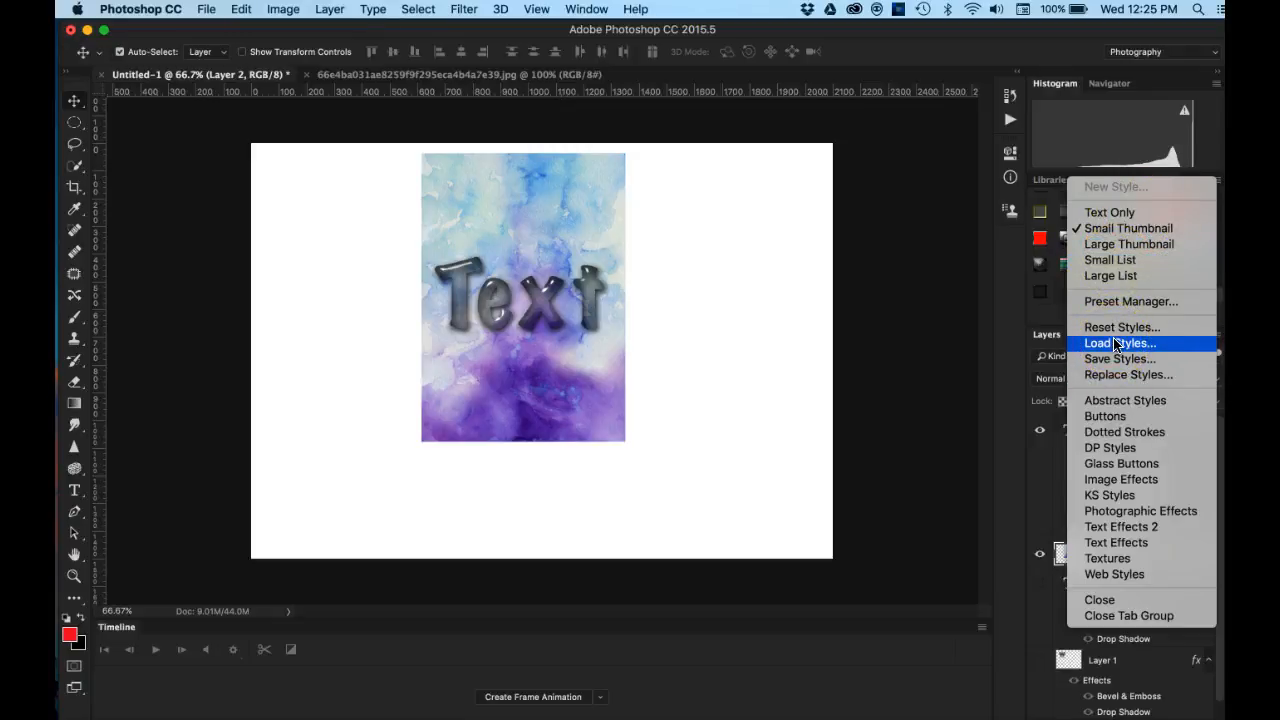
click(1000, 291)
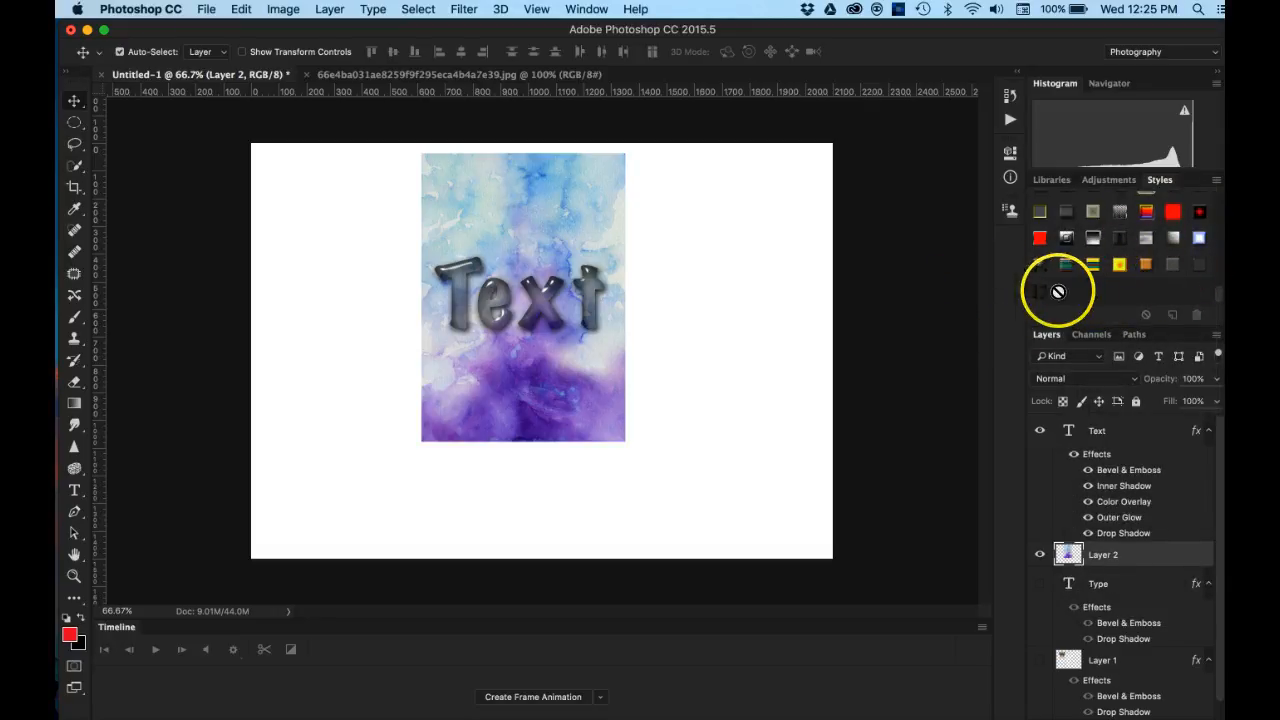
Try several other preset styles on the Text layer, including the yellow striped one, and reapply the clear gel style with Satin.
click(1098, 431)
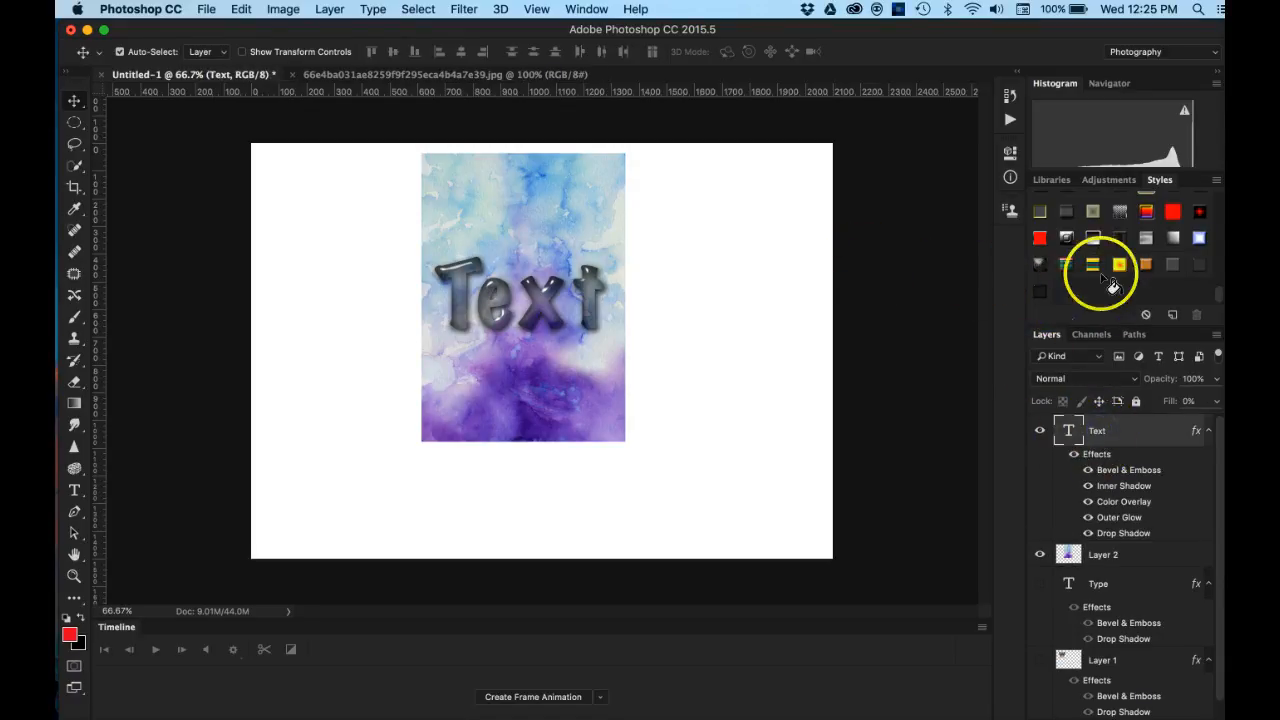
click(1094, 262)
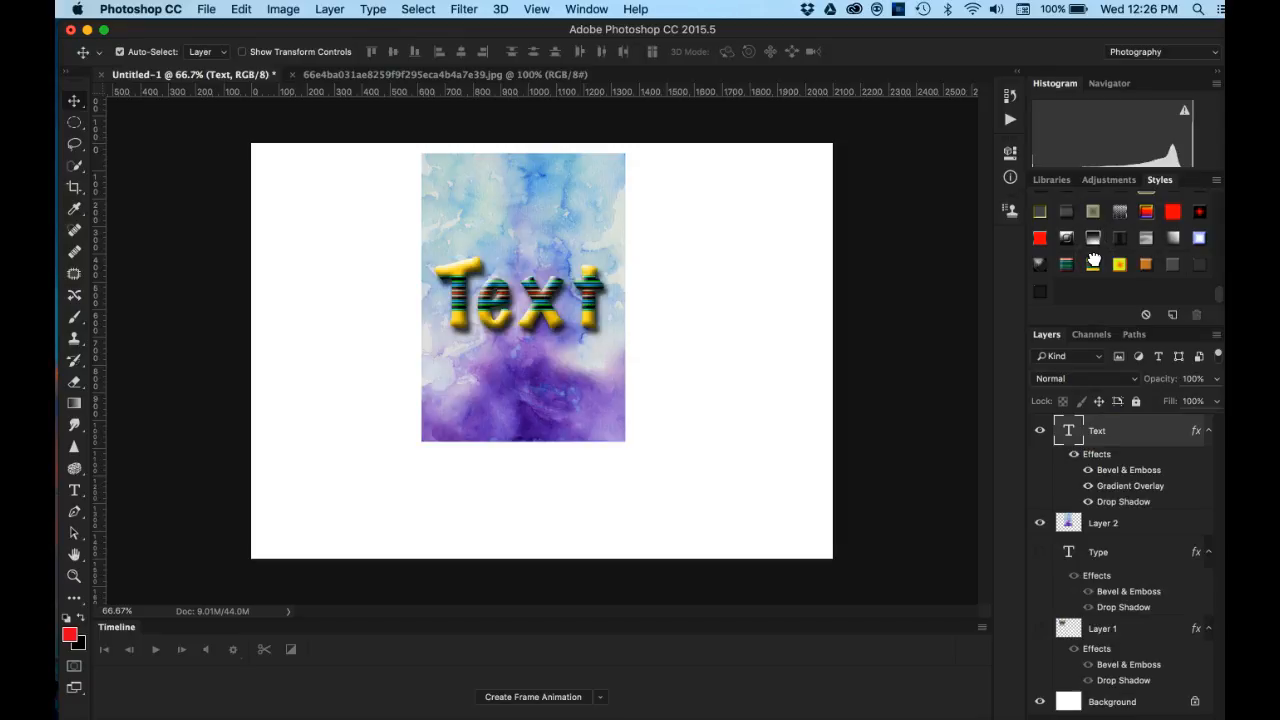
click(1066, 263)
click(1037, 262)
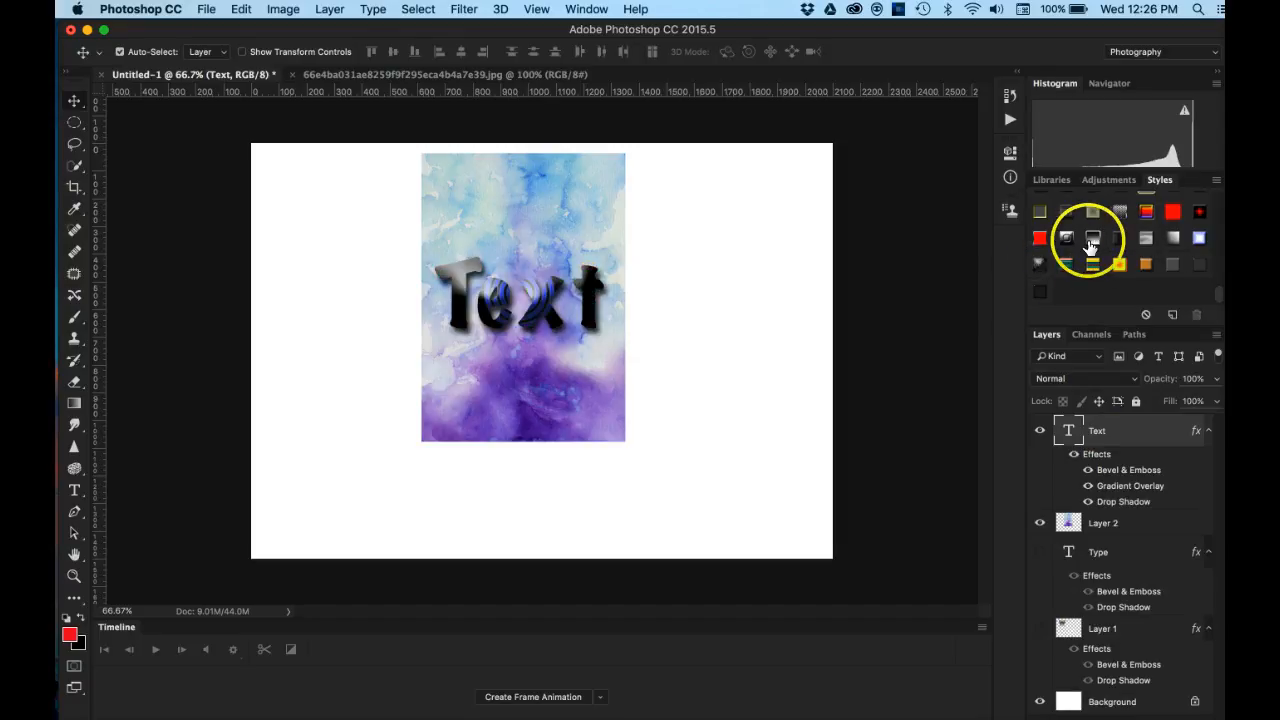
click(1146, 237)
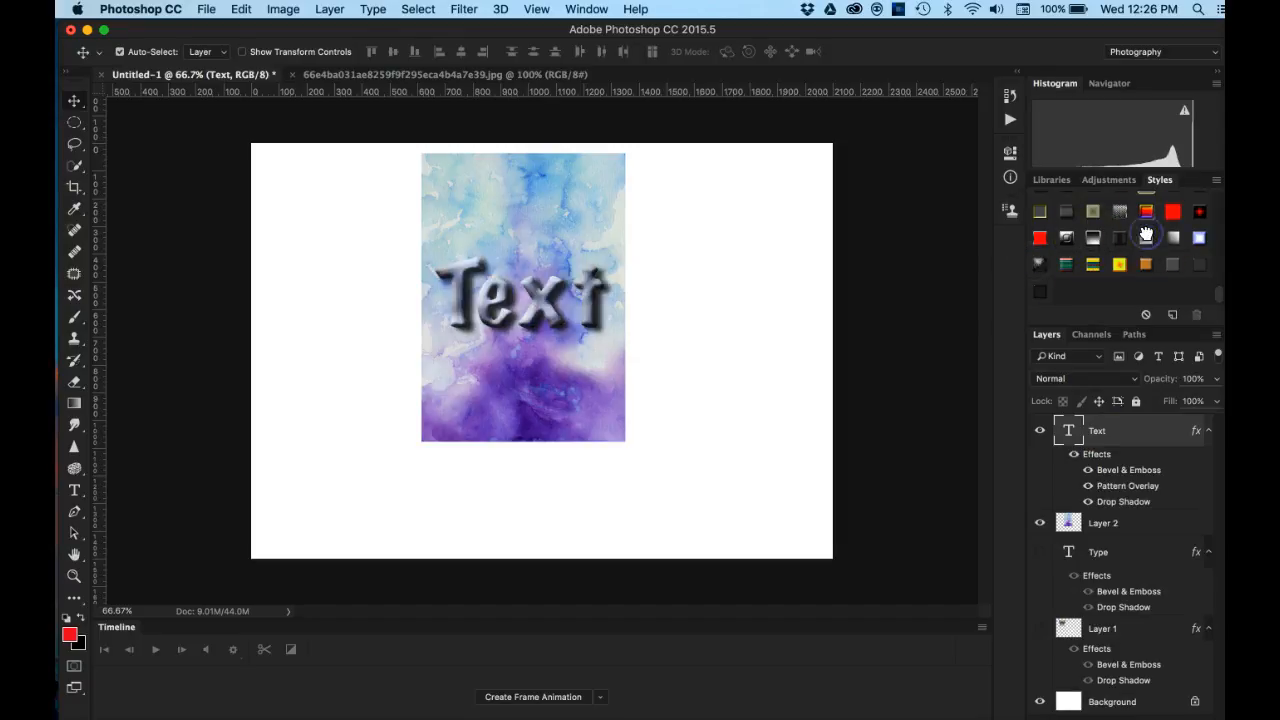
click(1198, 262)
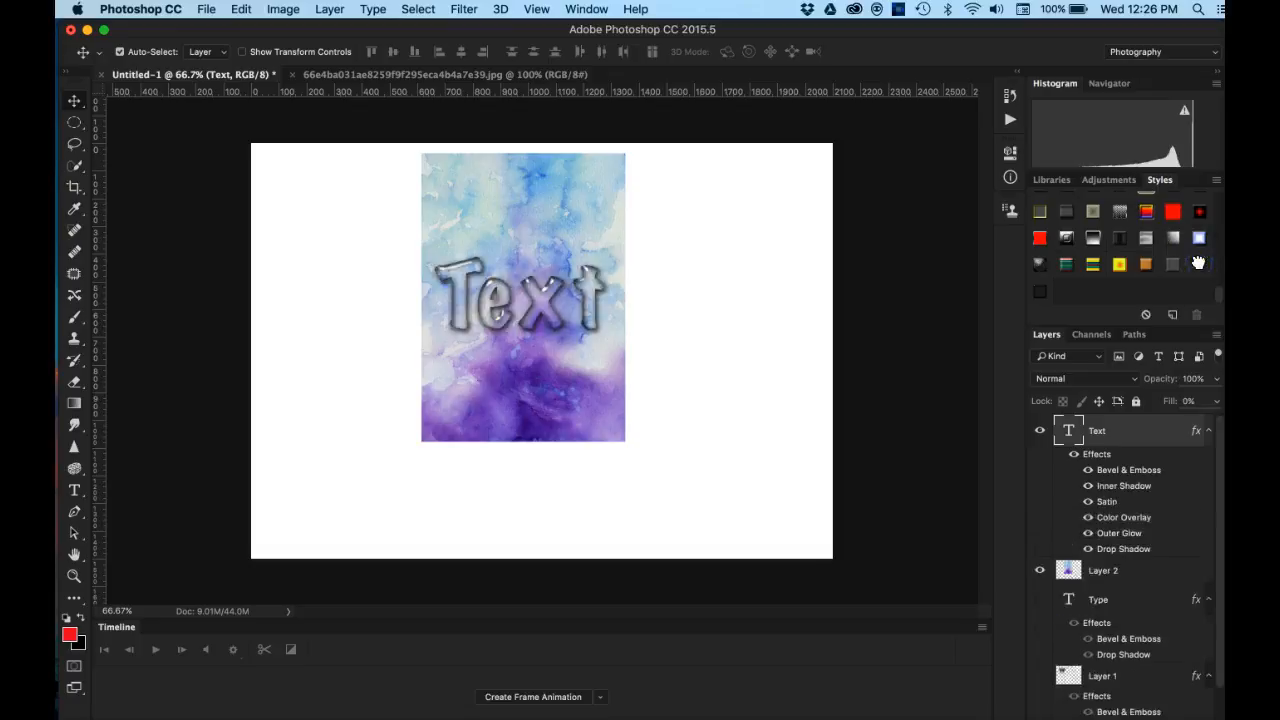